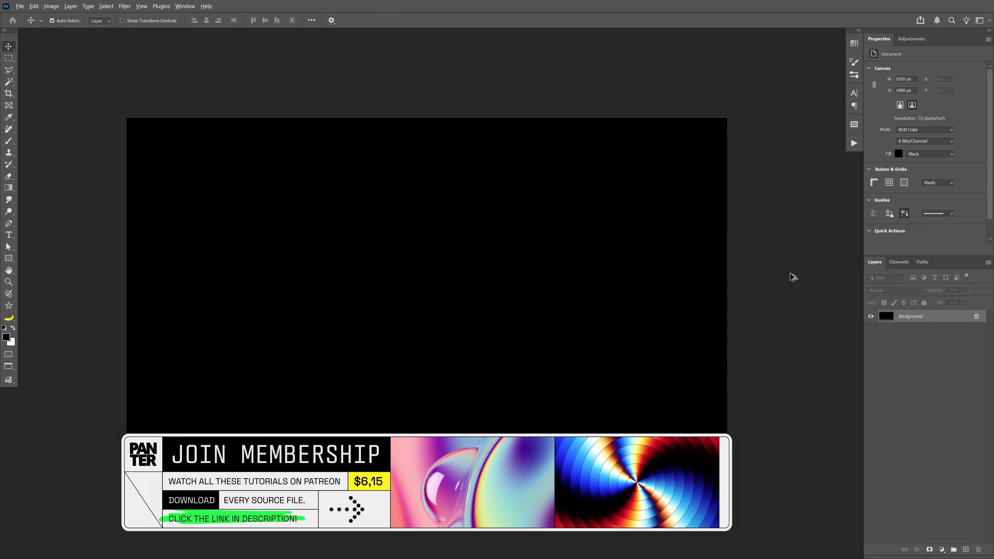
Check the current image size without changing it, then return to the Move tool.
key("ctrl+alt+i")
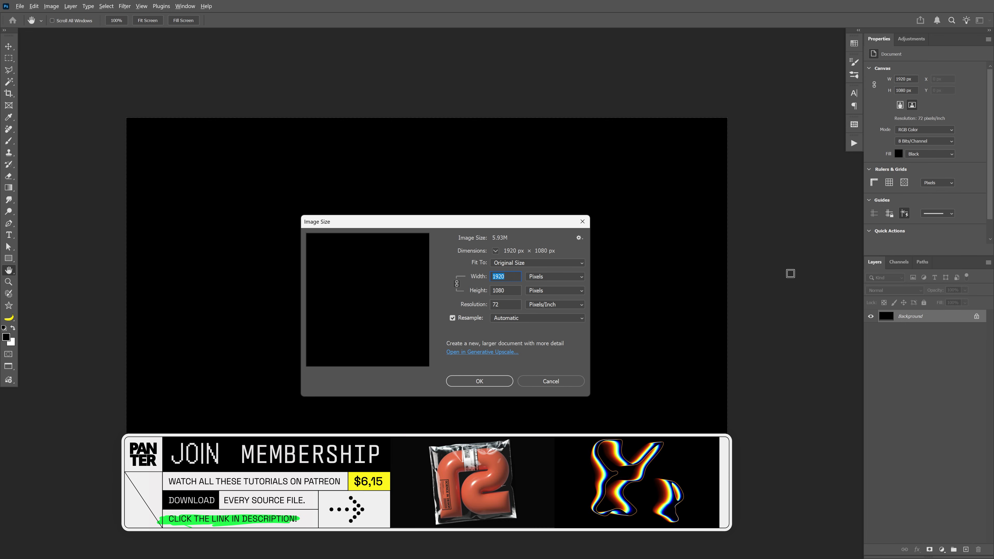
key("Escape")
key("v")
Create a new document 8 pixels wide and 6 pixels high.
key("ctrl+n")
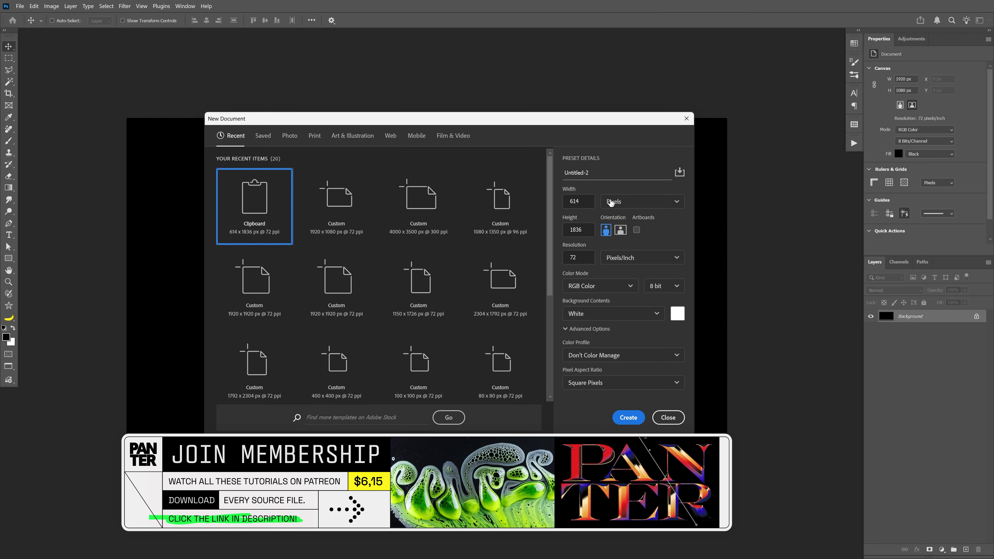
key("BackSpace")
key("BackSpace")
key("BackSpace")
type("8")
key("Tab")
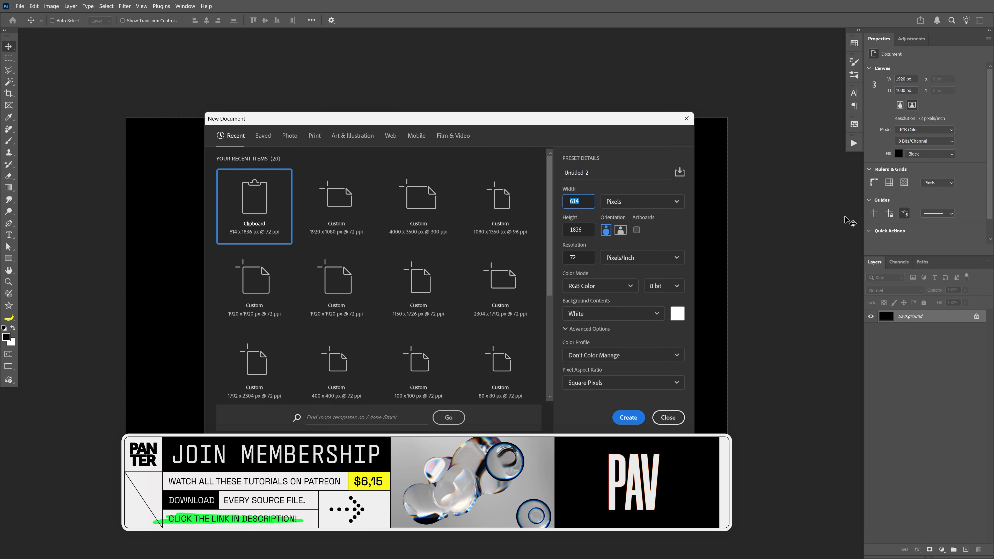
type("6")
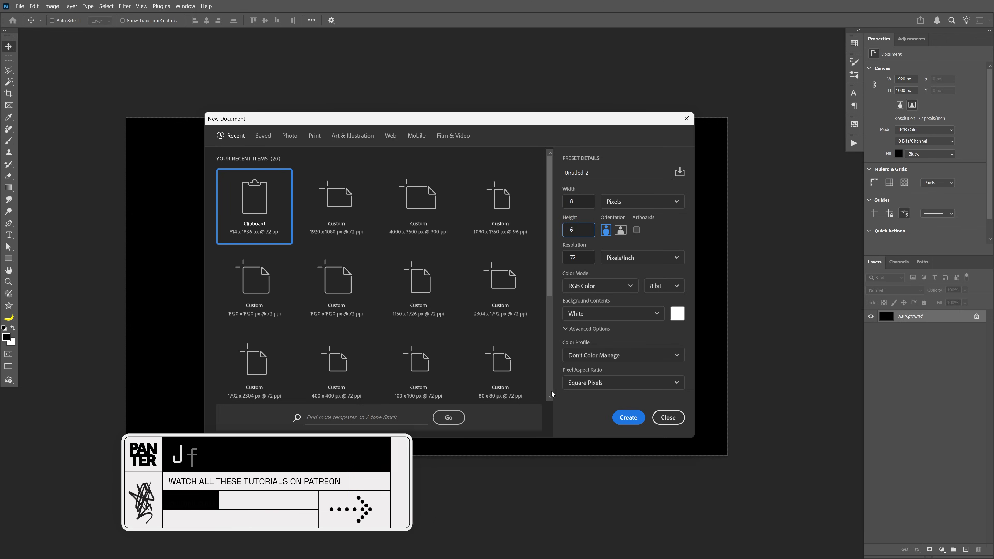
left_click(628, 418)
Draw a black 7 × 2 px bar and place copies in staggered brick rows.
scroll(516, 292, "up", 5)
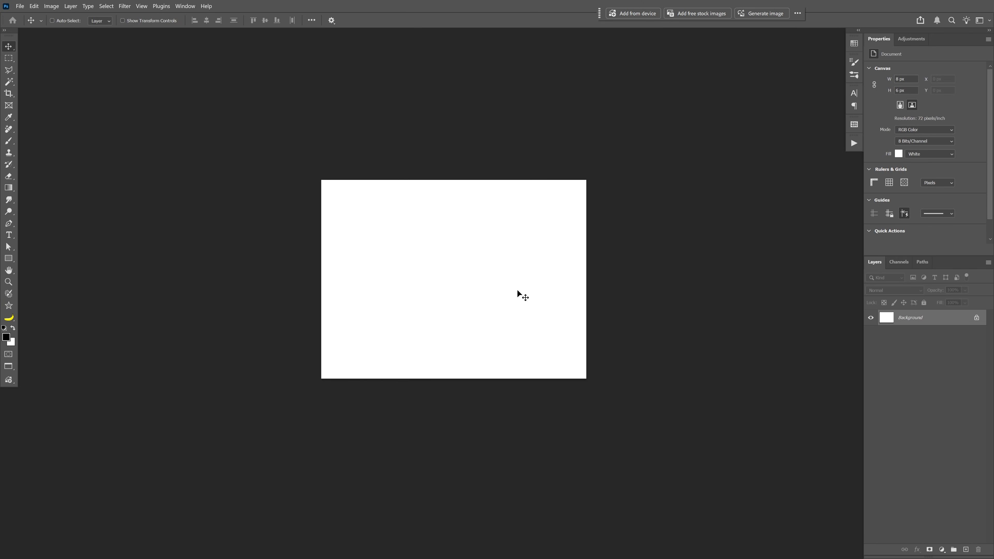
left_click(13, 260)
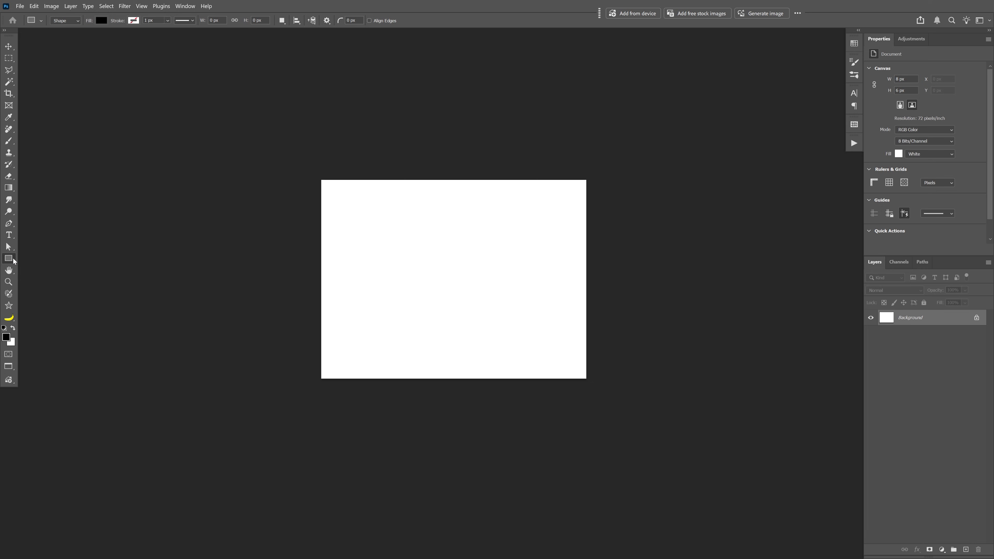
left_click_drag(361, 217, 561, 234)
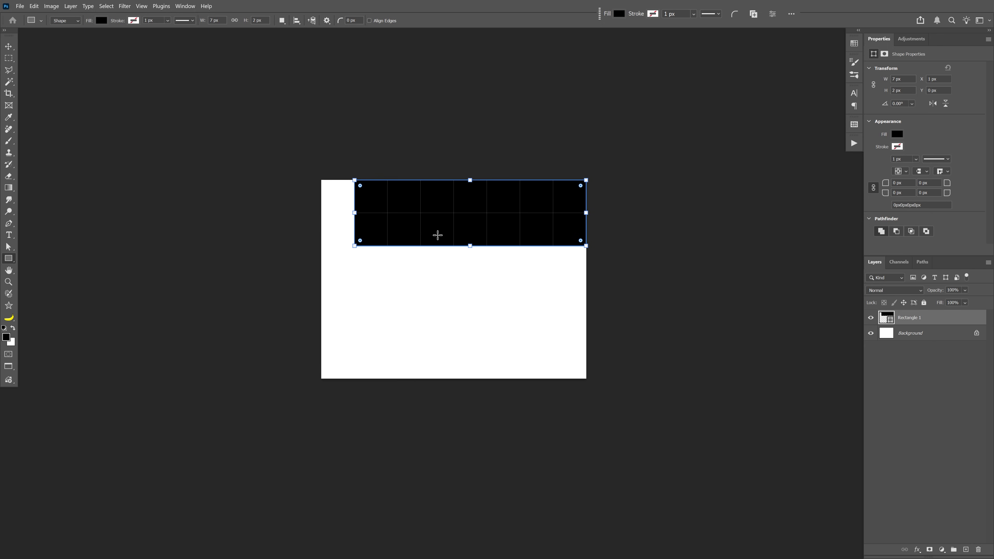
key("v")
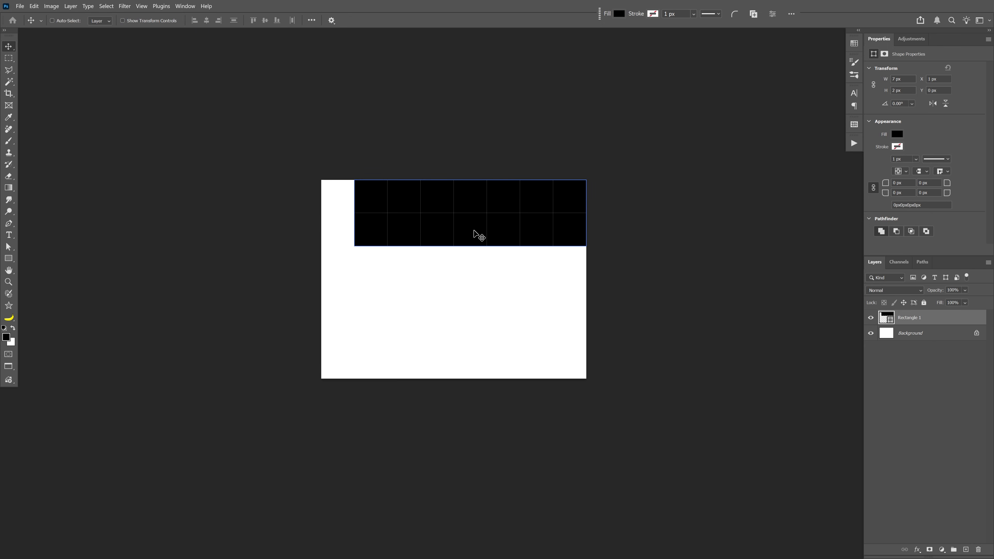
left_click_drag(475, 225, 513, 344)
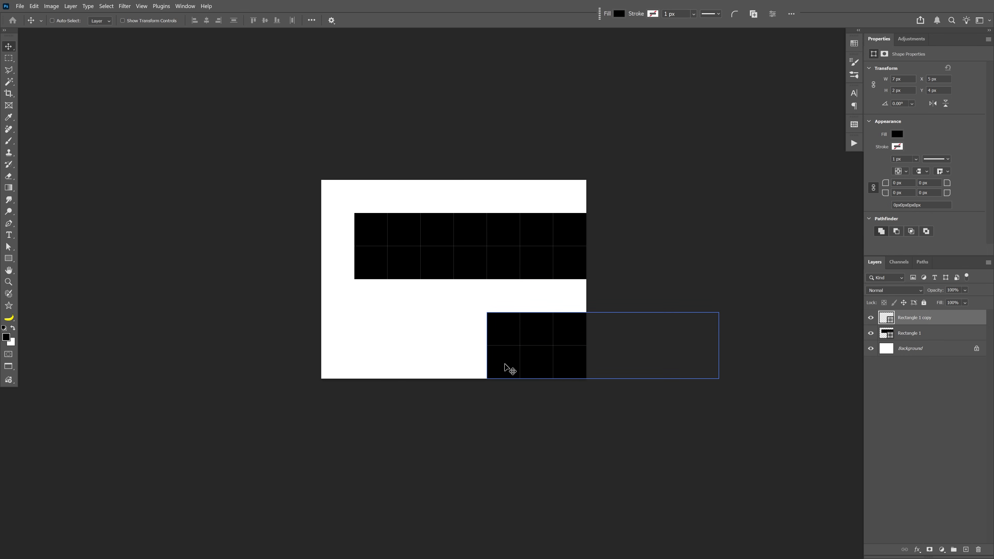
left_click_drag(577, 360, 330, 355)
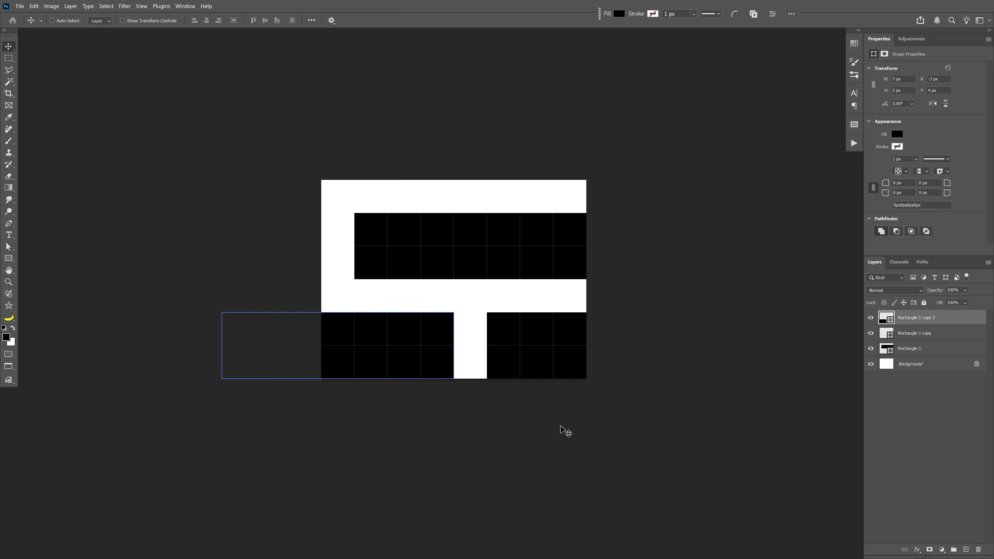
left_click(912, 39)
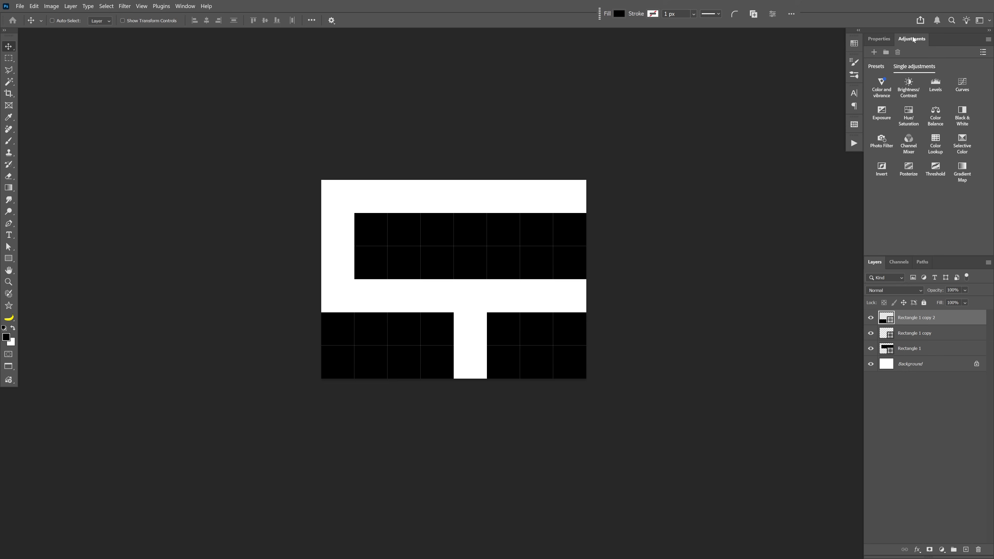
Add an Invert adjustment and merge the visible layers into one.
left_click(882, 173)
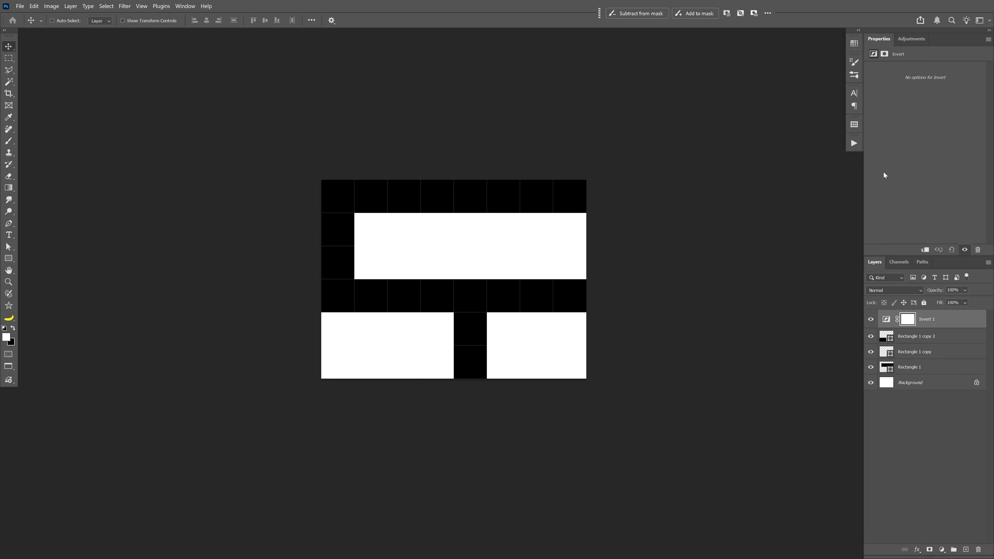
left_click(941, 342)
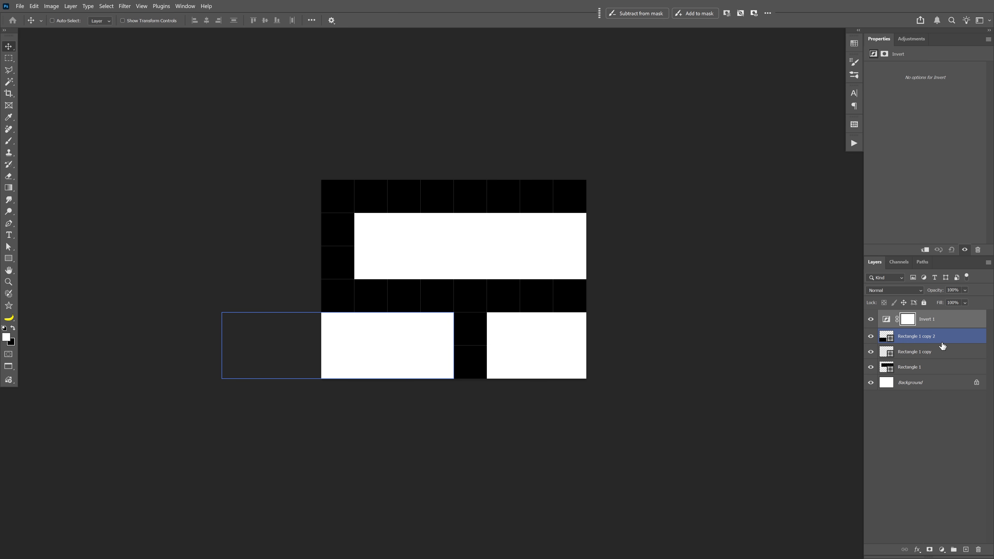
left_click(942, 342, "ctrl")
key("ctrl+shift+e")
key("x")
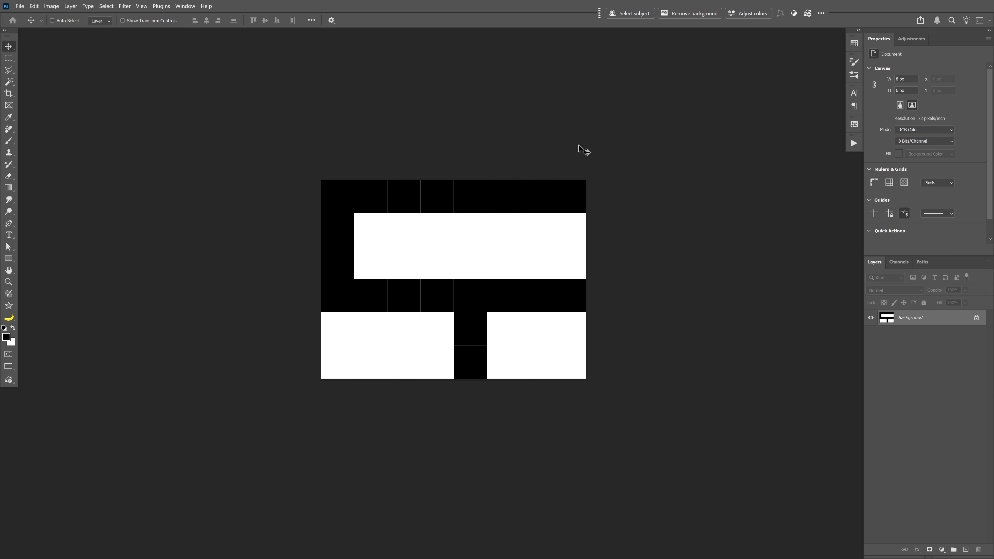
Define the inverted brick tile as a new pattern, Pattern 8.
left_click(34, 6)
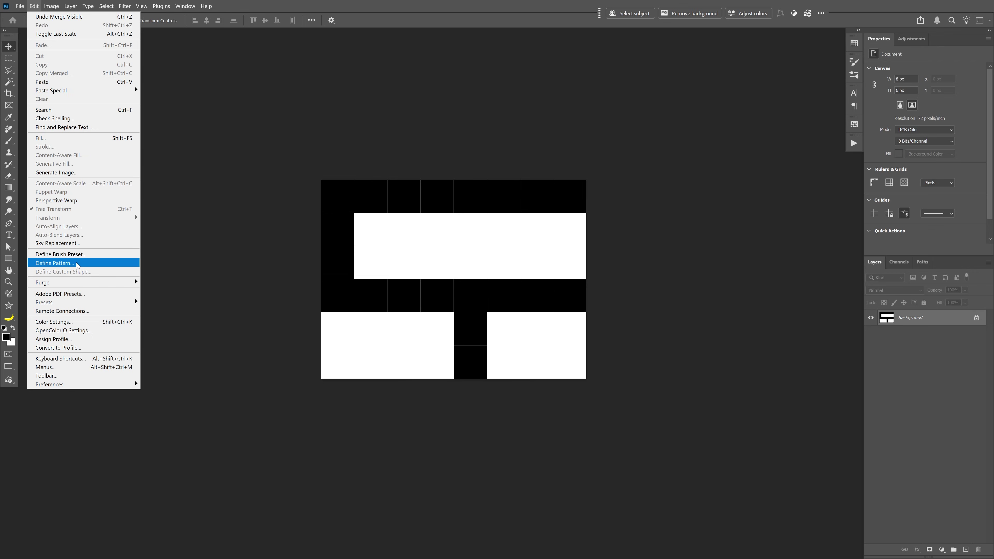
left_click(55, 263)
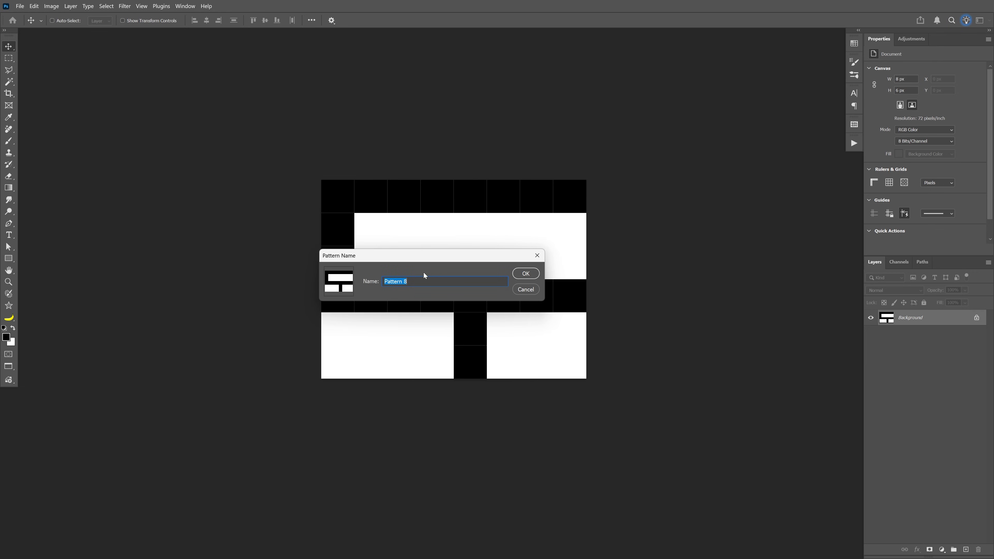
left_click(526, 273)
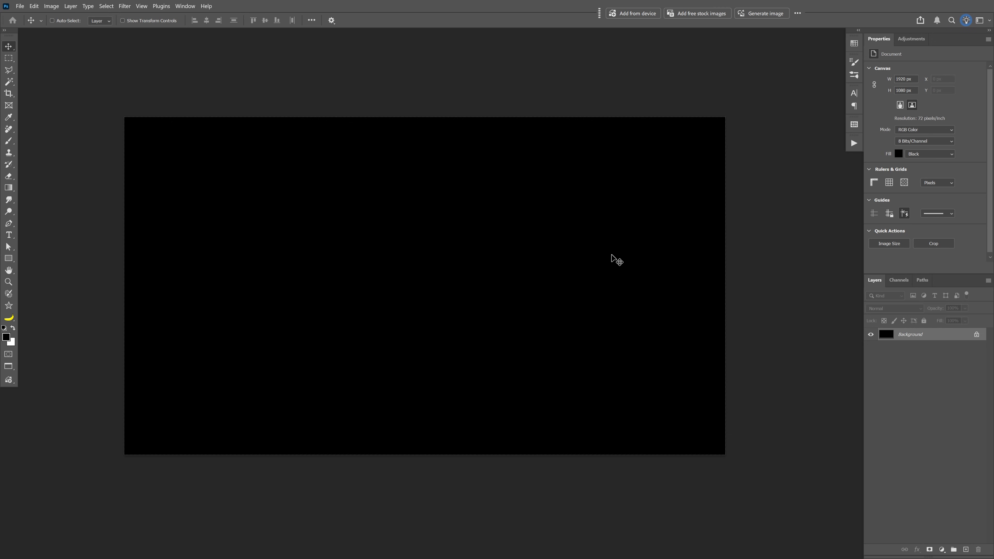
Add a Pattern Fill layer using the brick pattern at 451% scale, then hide it.
left_click(942, 550)
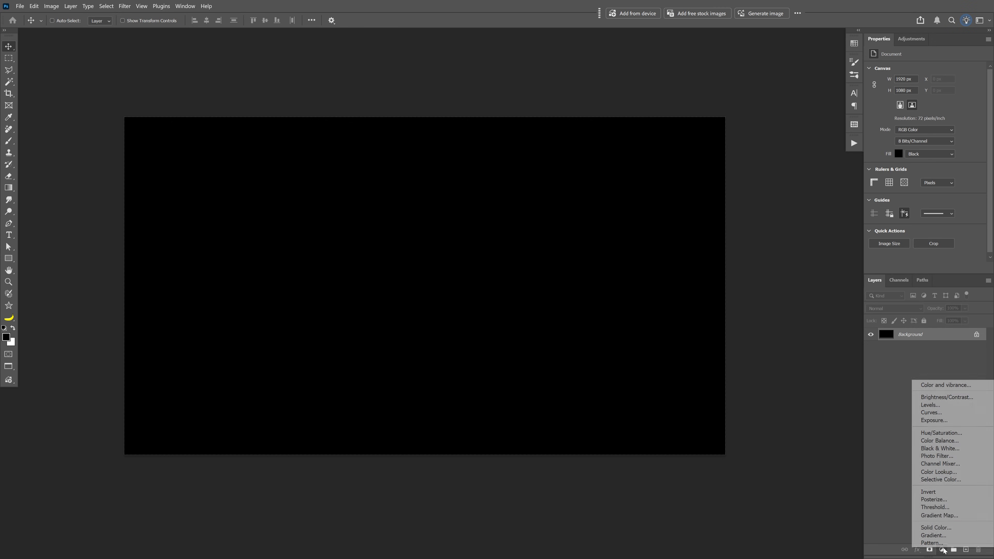
left_click(931, 543)
left_click(693, 330)
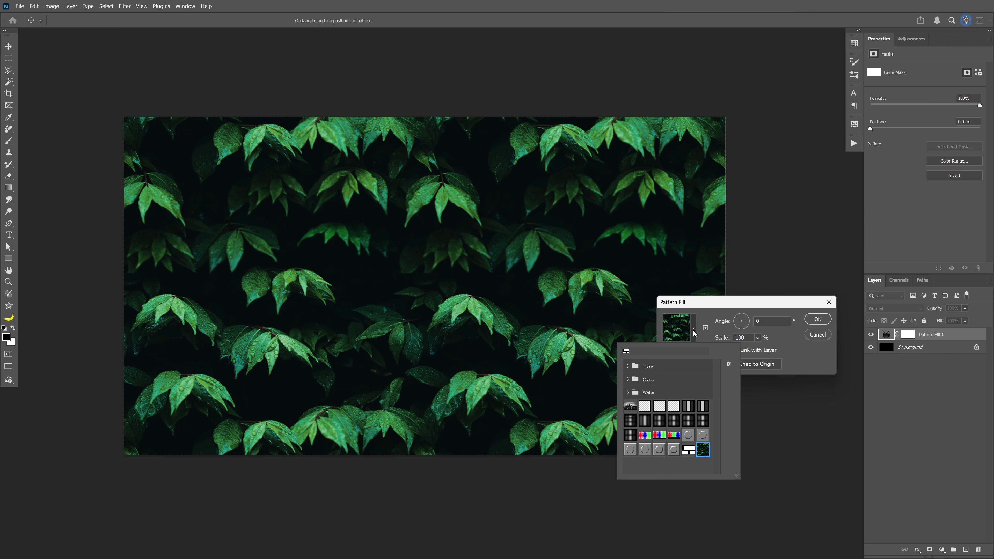
left_click(688, 450)
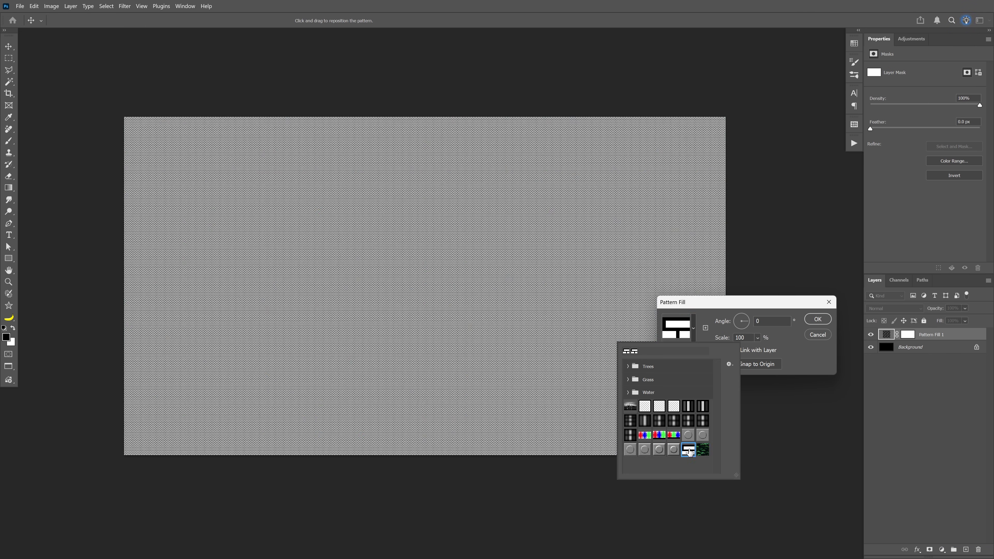
left_click(808, 389)
left_click(757, 337)
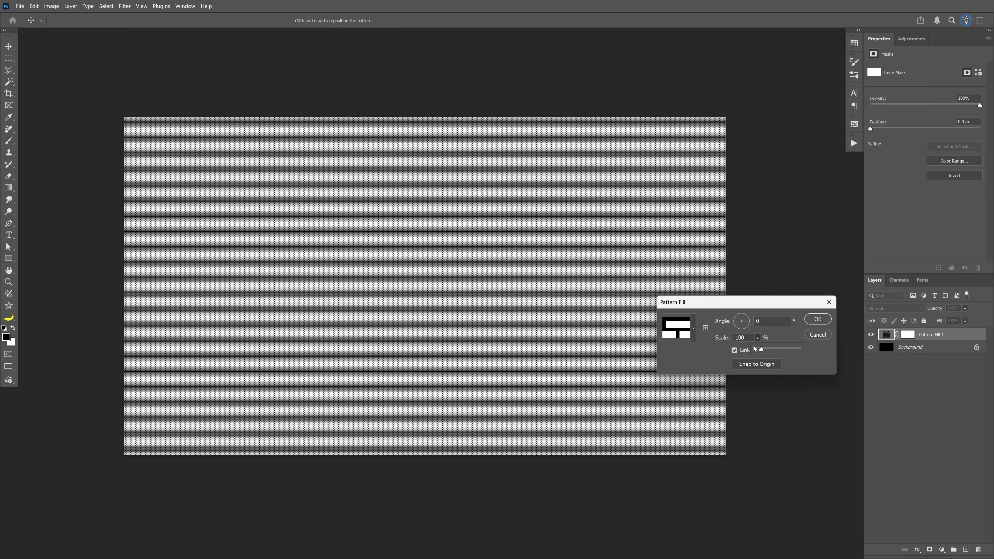
left_click_drag(762, 348, 775, 348)
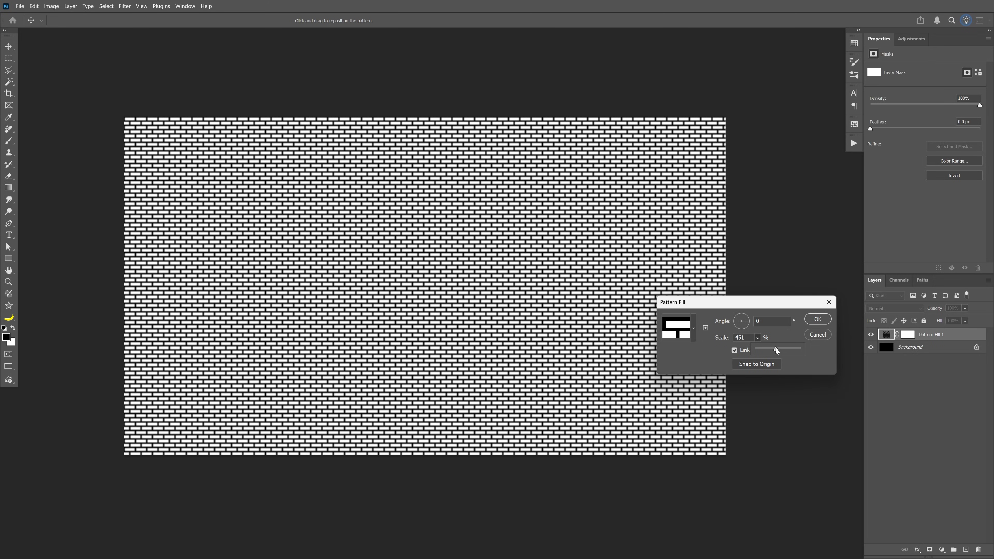
left_click(817, 319)
left_click(870, 336)
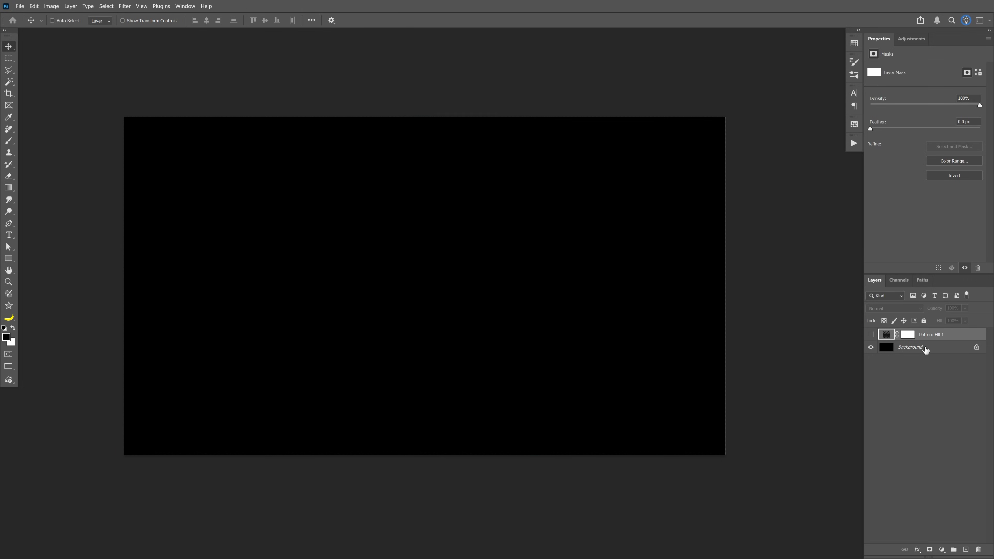
Type 'CRT' above the Background layer and enlarge it to about 504 px.
left_click(925, 348)
left_click(9, 235)
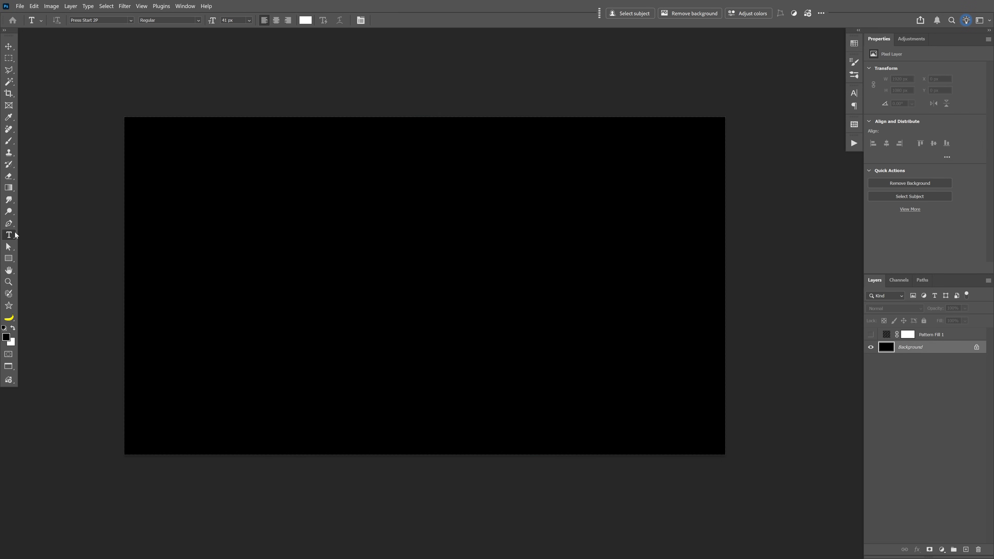
left_click(407, 273)
type("CRT")
left_click_drag(444, 273, 533, 273)
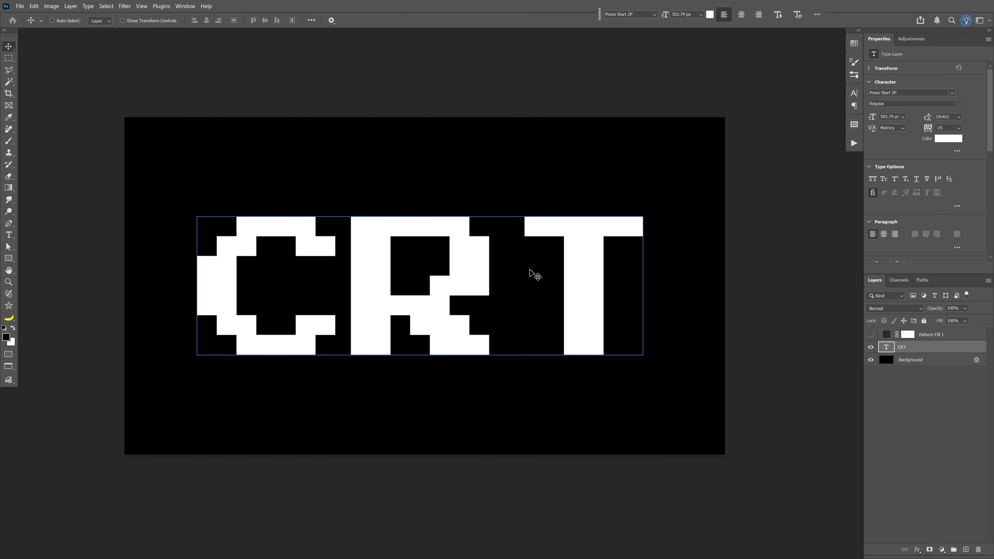
key("ctrl+Return")
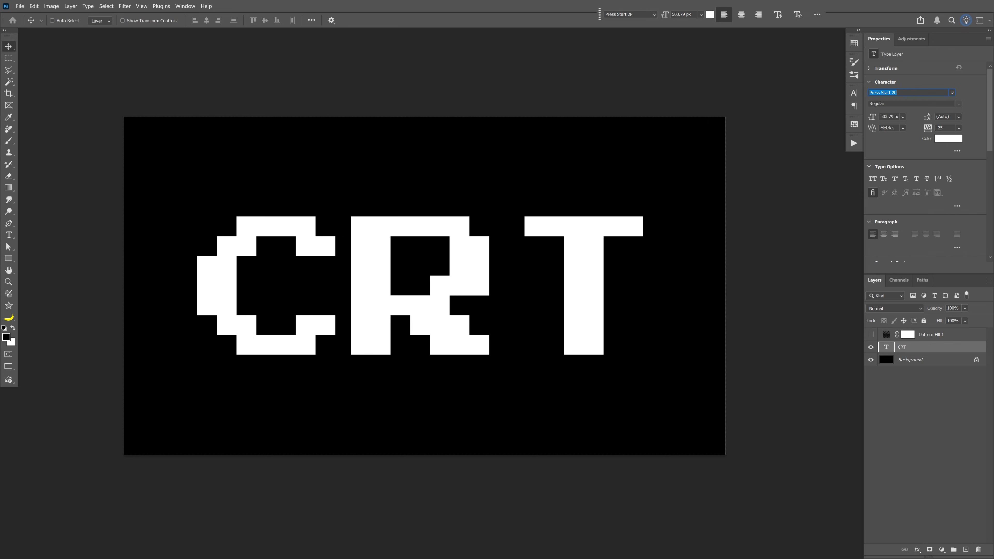
Tighten the kerning between R and T to -220 and commit the text.
key("t")
left_click(656, 220)
key("Left")
key("alt+Left")
key("alt+Left")
key("alt+Left")
key("alt+Left")
key("alt+Left")
key("alt+Left")
key("alt+Left")
key("alt+Left")
key("alt+Left")
key("alt+Left")
key("alt+Left")
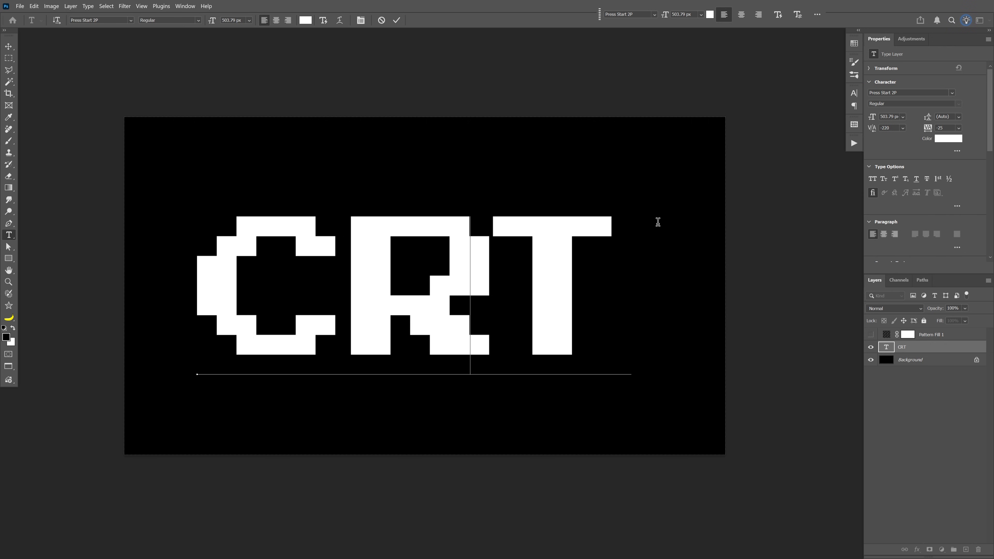
key("alt+Left")
key("ctrl+Return")
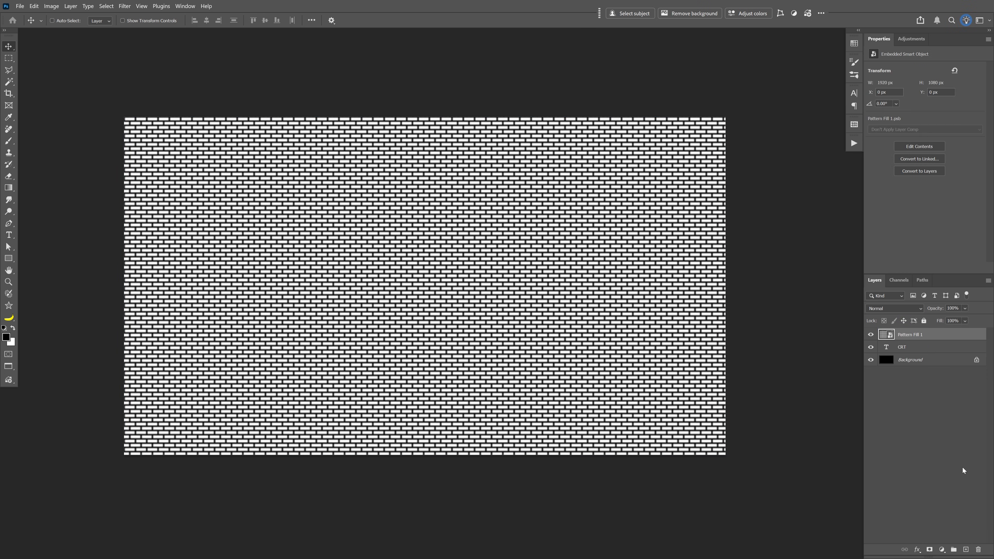
Set Pattern Fill 1 to Multiply and give it a 1.2 px Gaussian Blur.
left_click(882, 309)
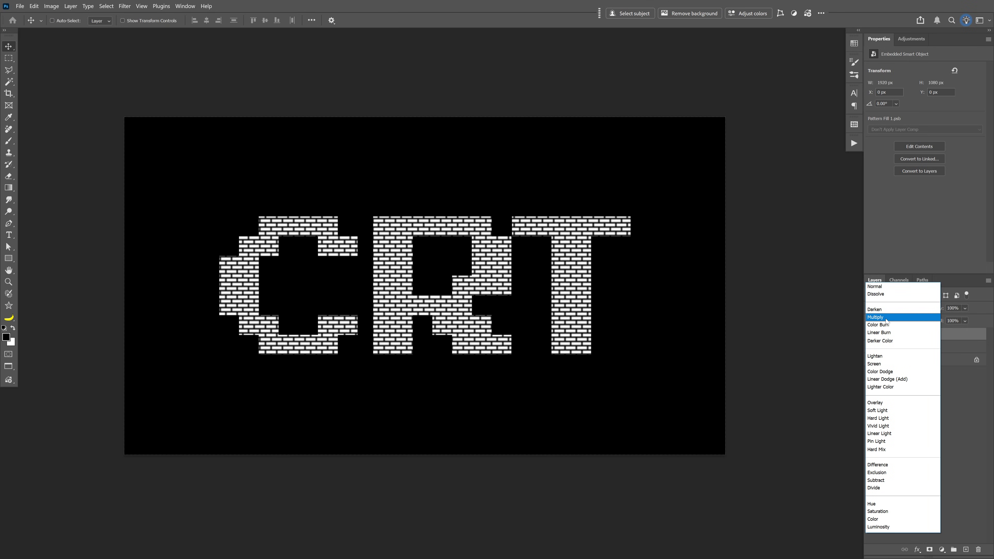
left_click(887, 317)
left_click(125, 7)
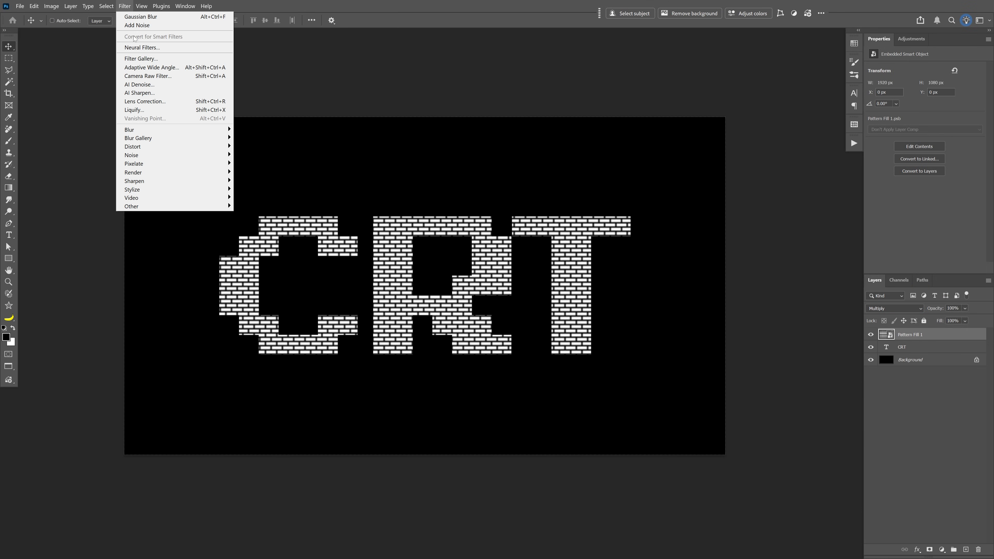
mouse_move(164, 130)
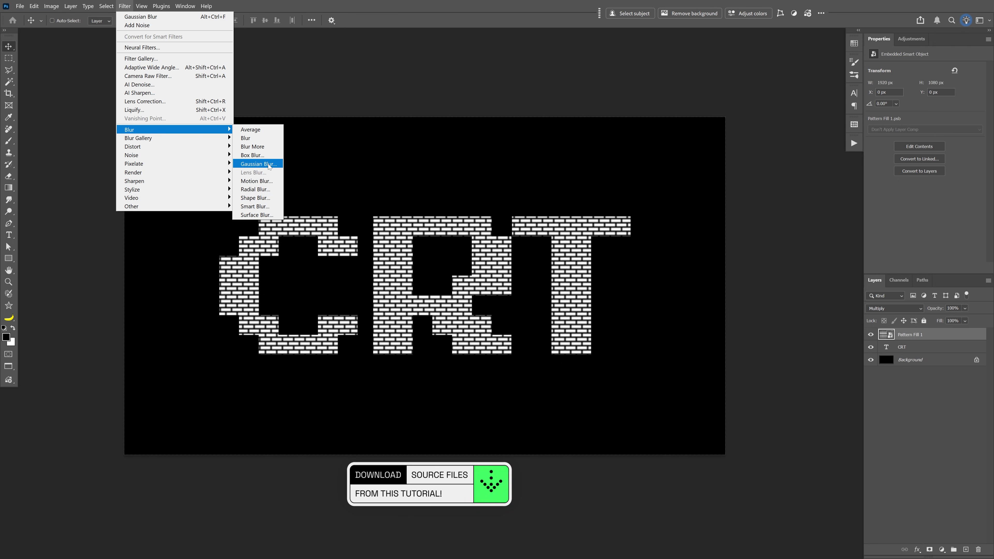
left_click(258, 163)
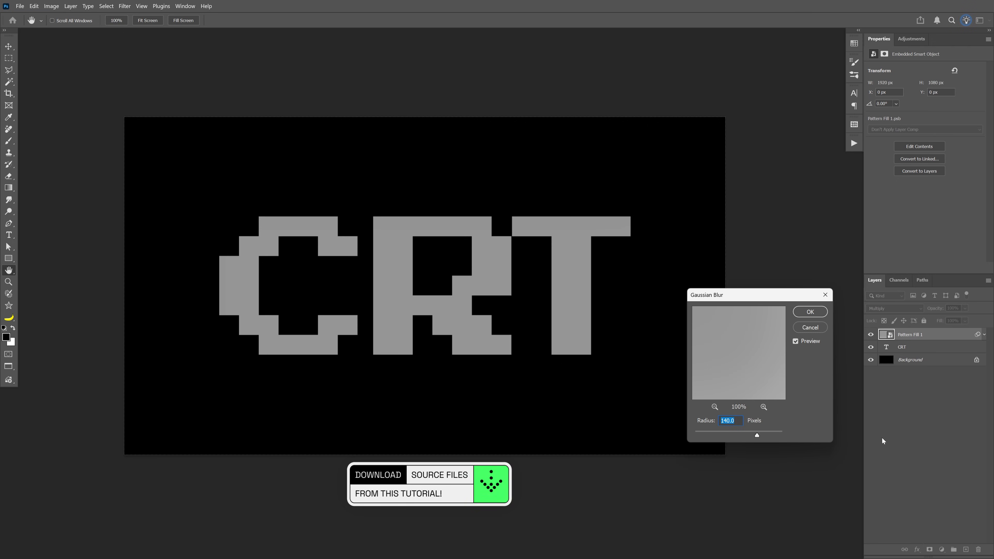
type("1.2")
key("Return")
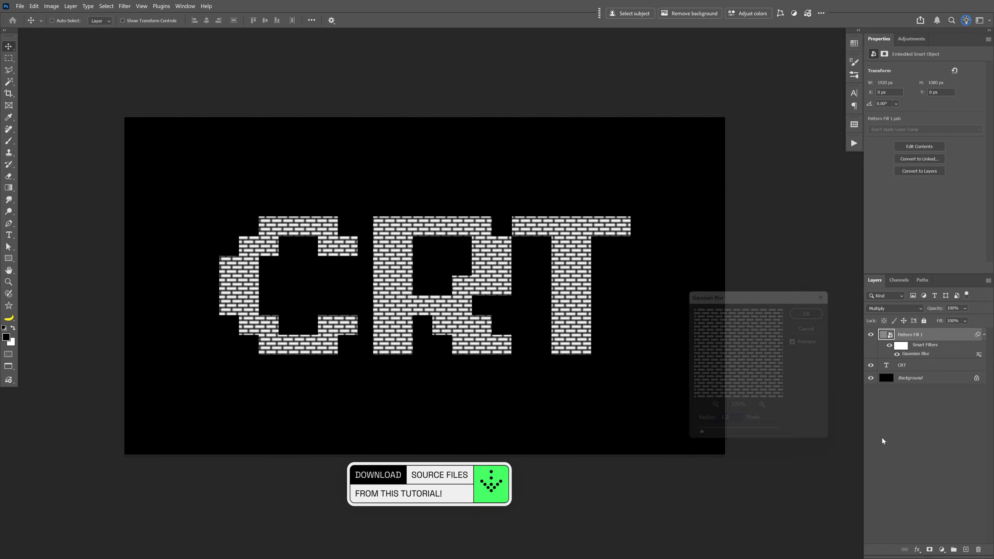
left_click(910, 364)
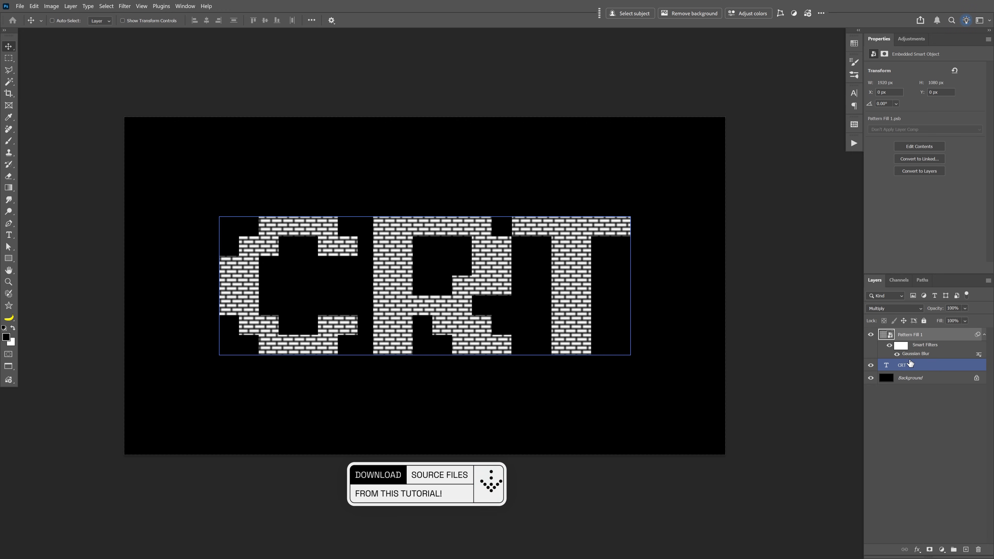
Convert the CRT text layer to a smart object and apply a 1.5 px Gaussian Blur.
right_click(914, 365)
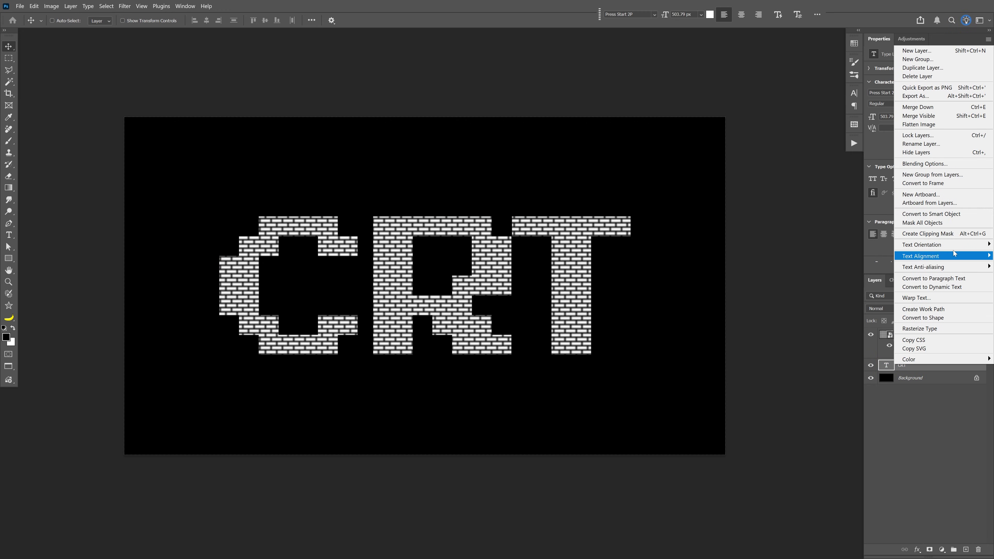
left_click(921, 214)
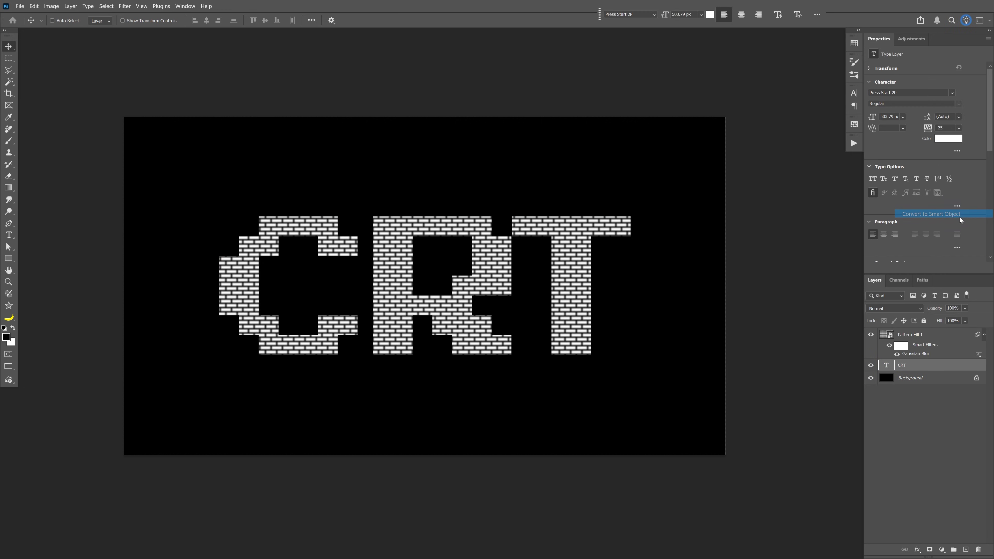
left_click(125, 5)
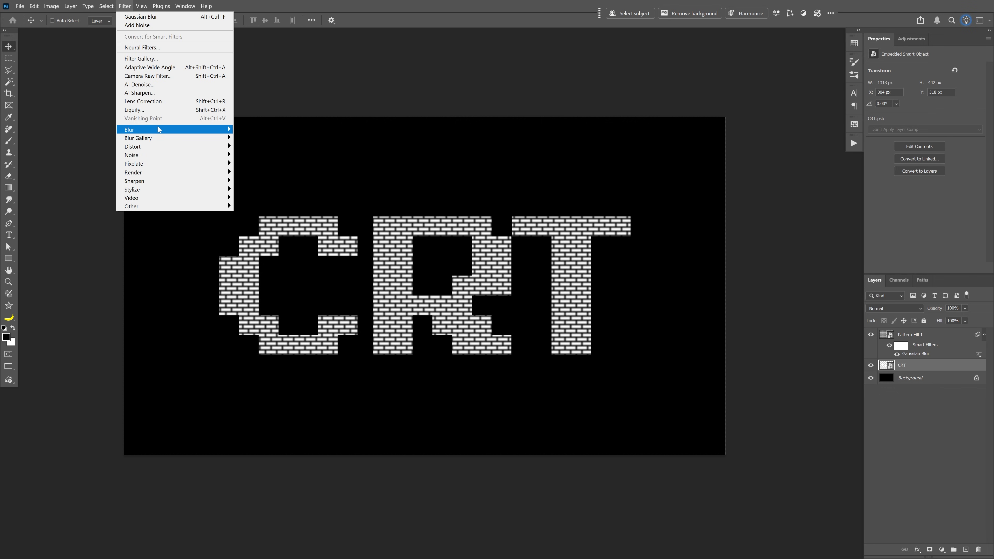
mouse_move(195, 130)
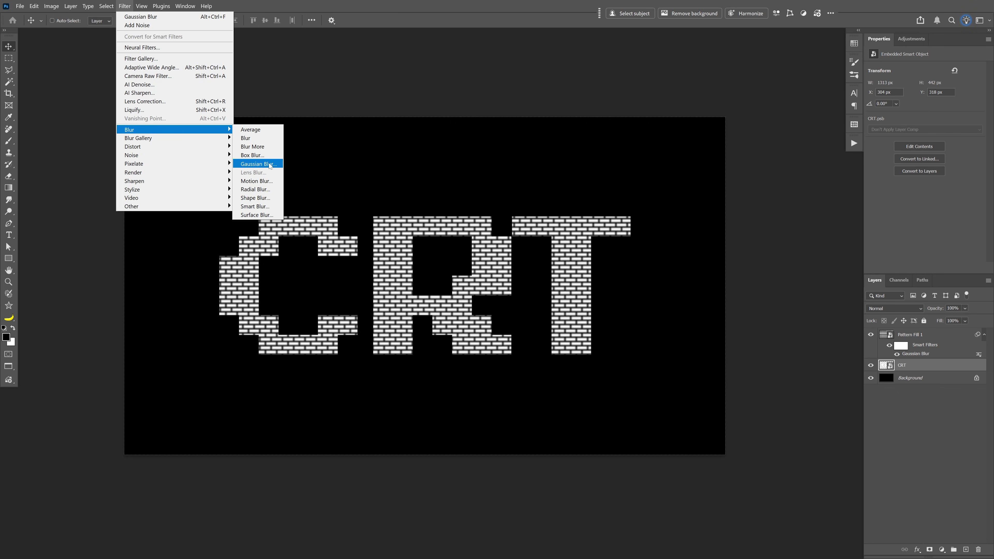
left_click(258, 163)
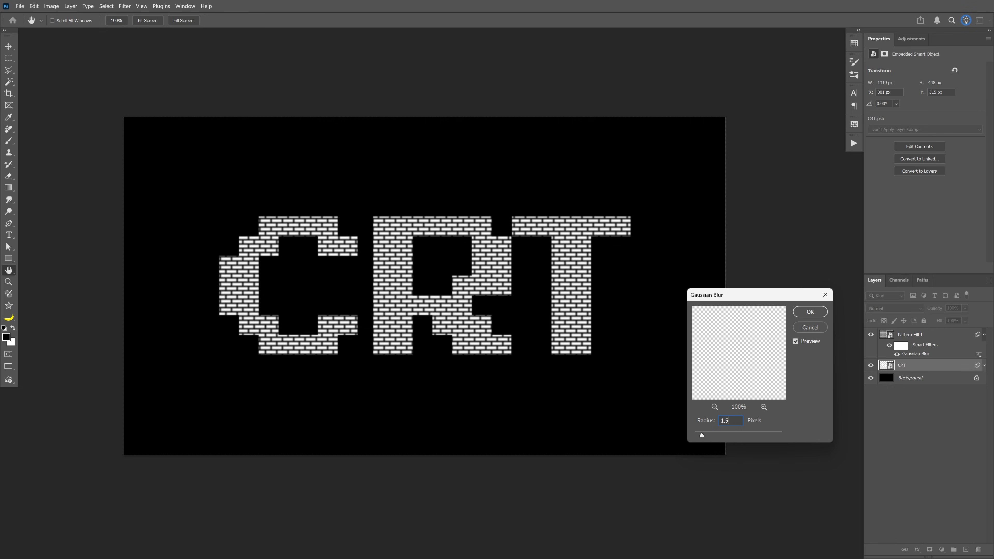
key("Return")
Duplicate the blurred CRT layer and raise the original's blur to 14 pixels.
key("ctrl")
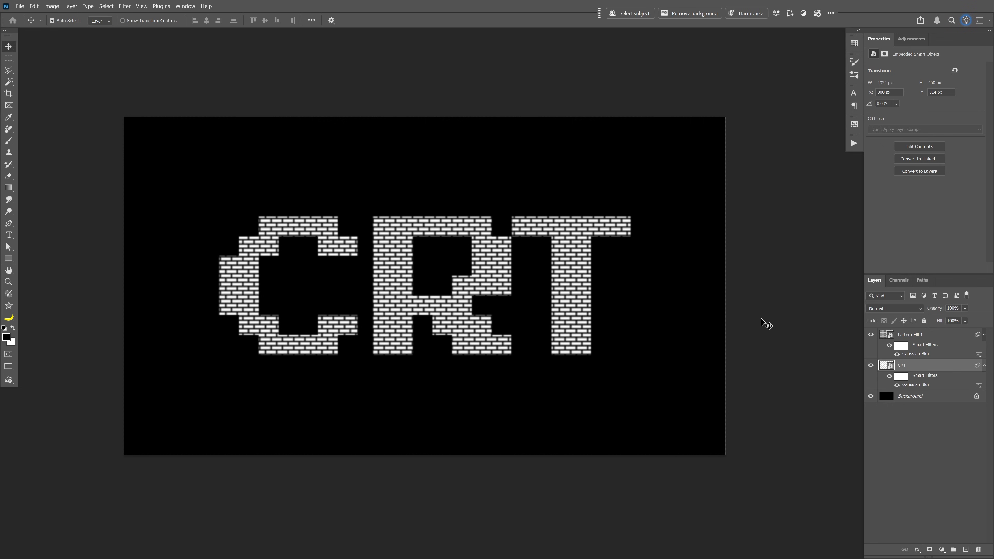
key("ctrl+j")
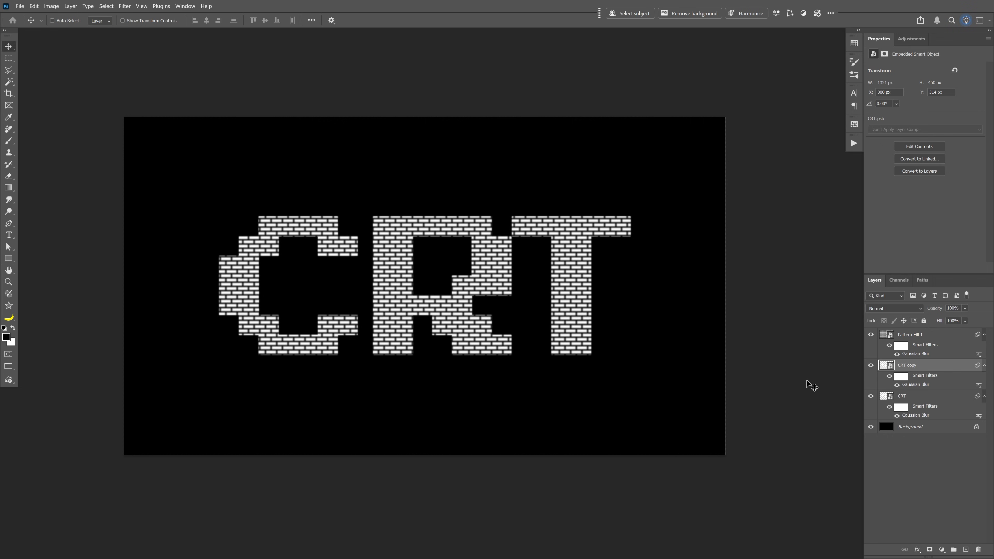
left_click(912, 397)
double_click(917, 416)
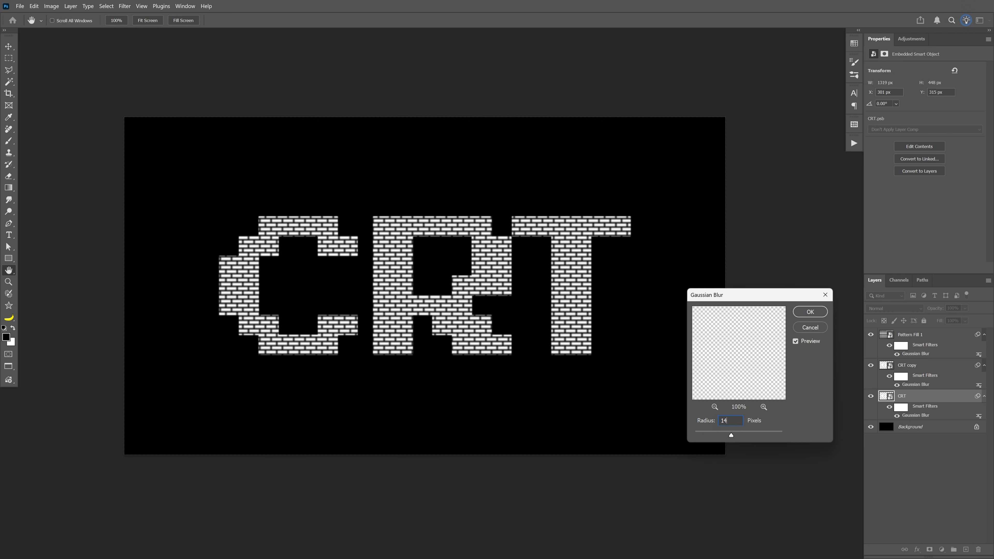
left_click(809, 312)
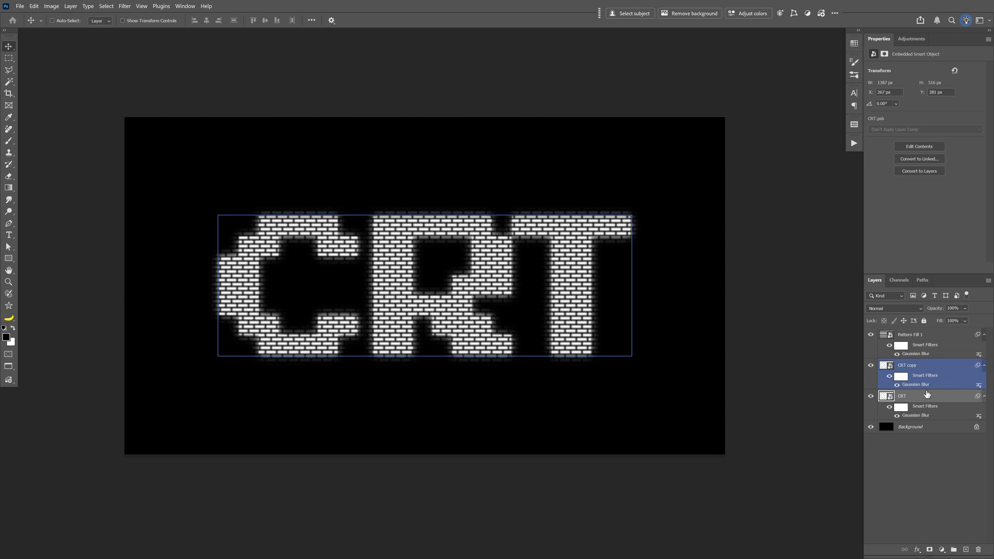
Duplicate CRT again and set the original's Gaussian Blur radius to 140 pixels.
key("ctrl+j")
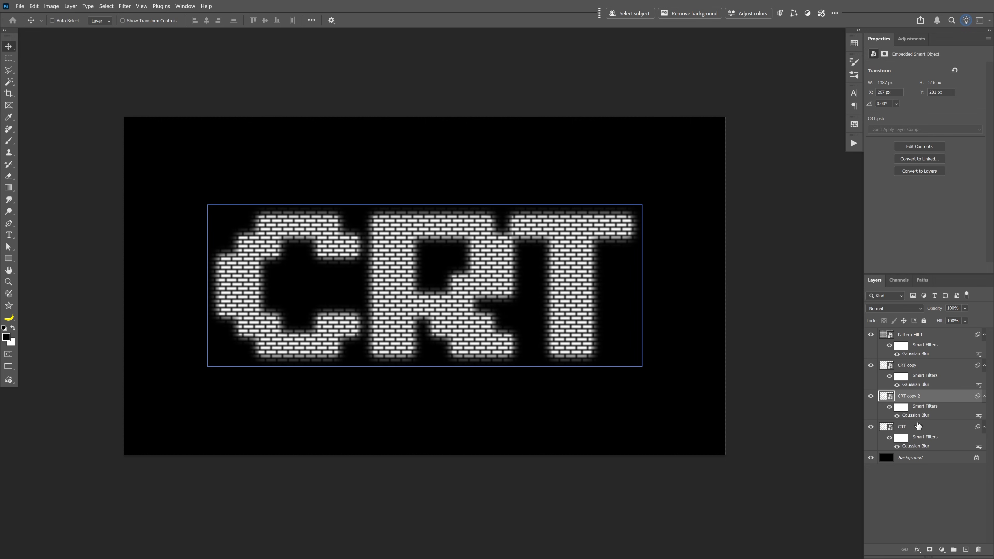
left_click(918, 429)
double_click(920, 448)
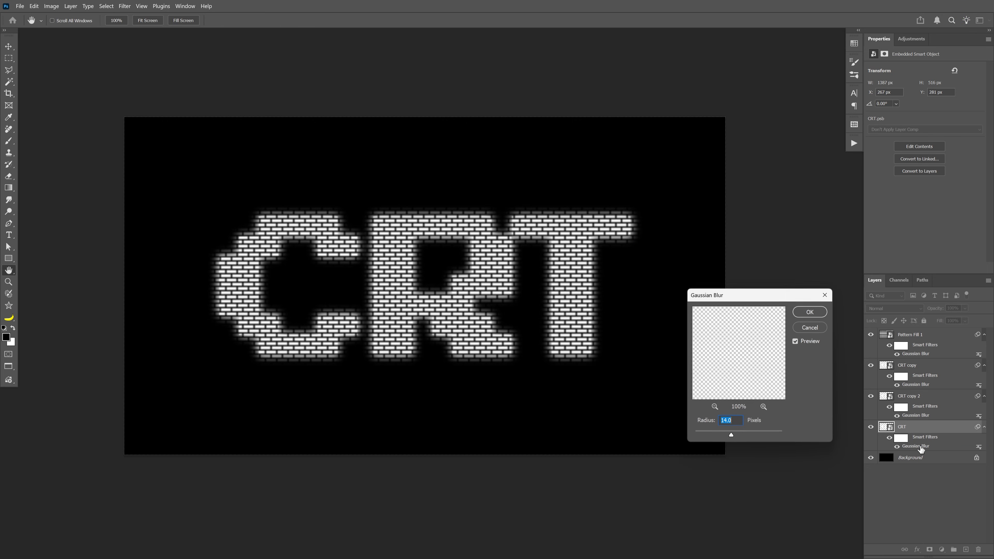
type("140")
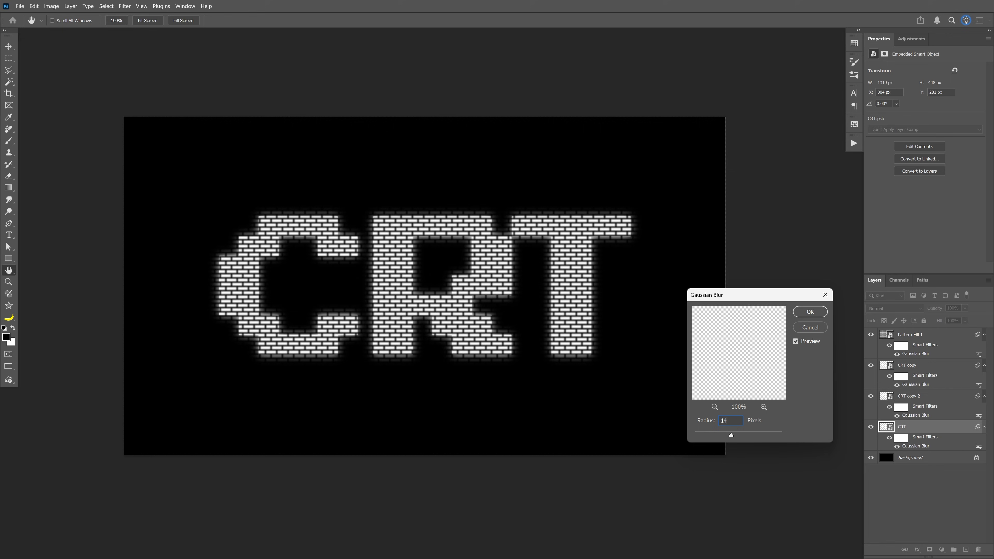
left_click(809, 310)
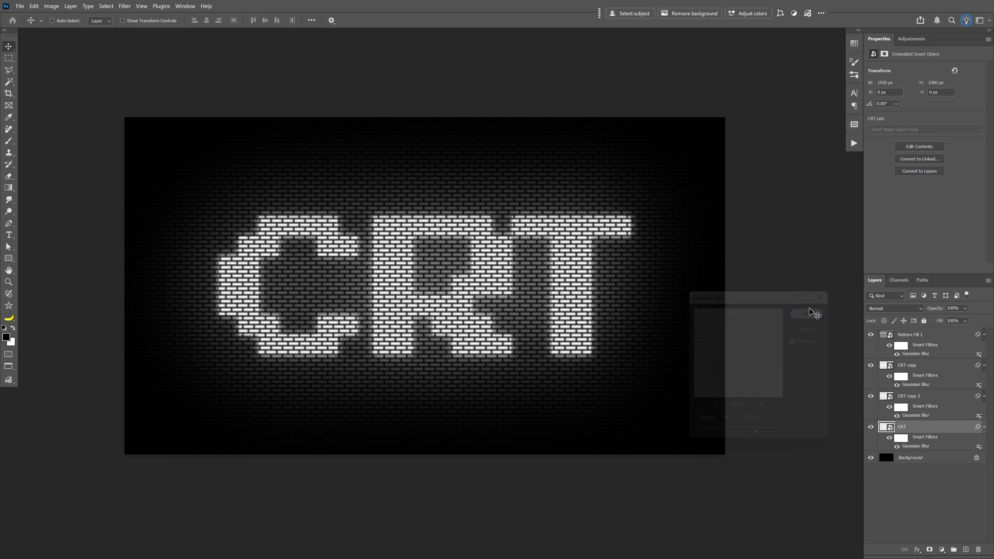
Duplicate the 140 px glow layer for a stronger glow, keeping opacity at 100%.
left_click_drag(969, 319, 967, 318)
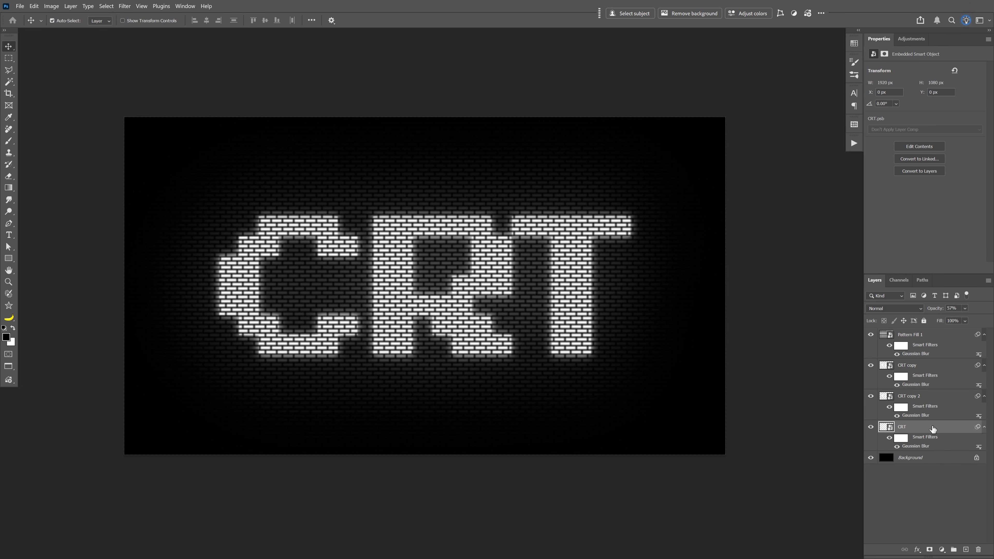
key("ctrl+j")
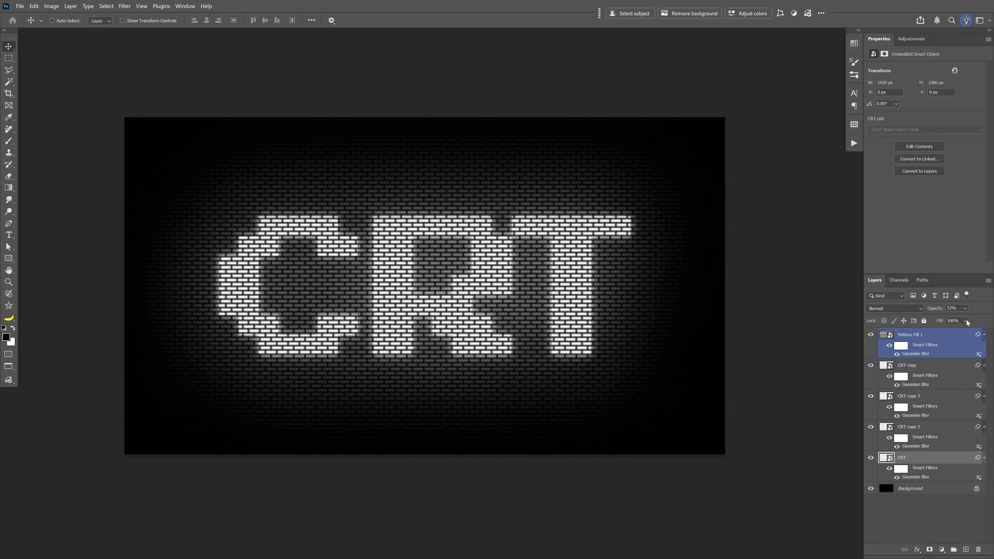
left_click_drag(968, 318, 987, 319)
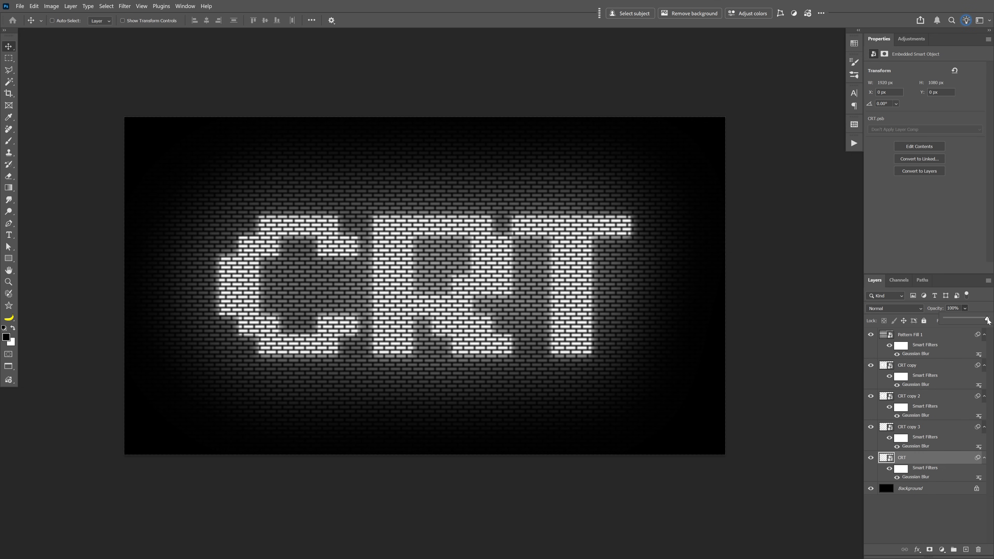
double_click(916, 477)
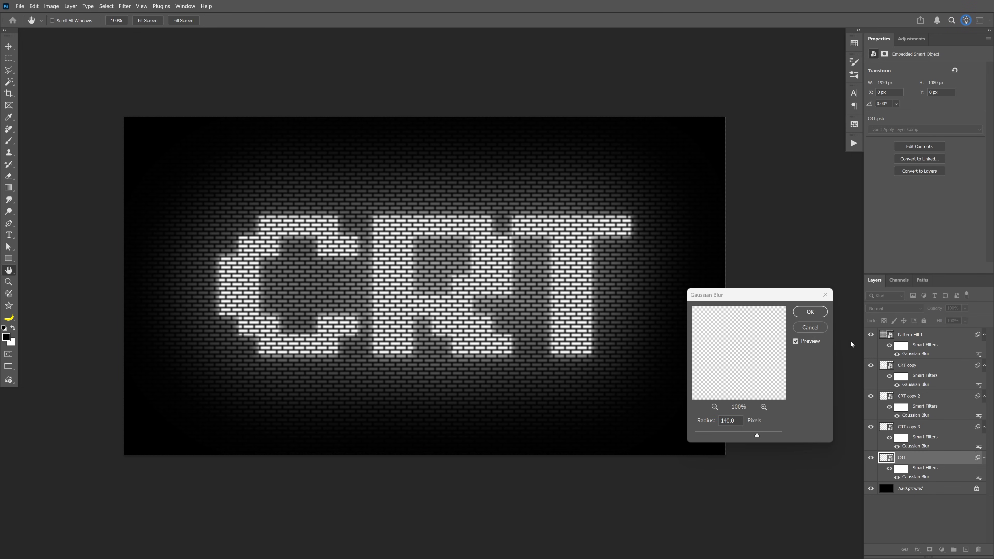
left_click(810, 328)
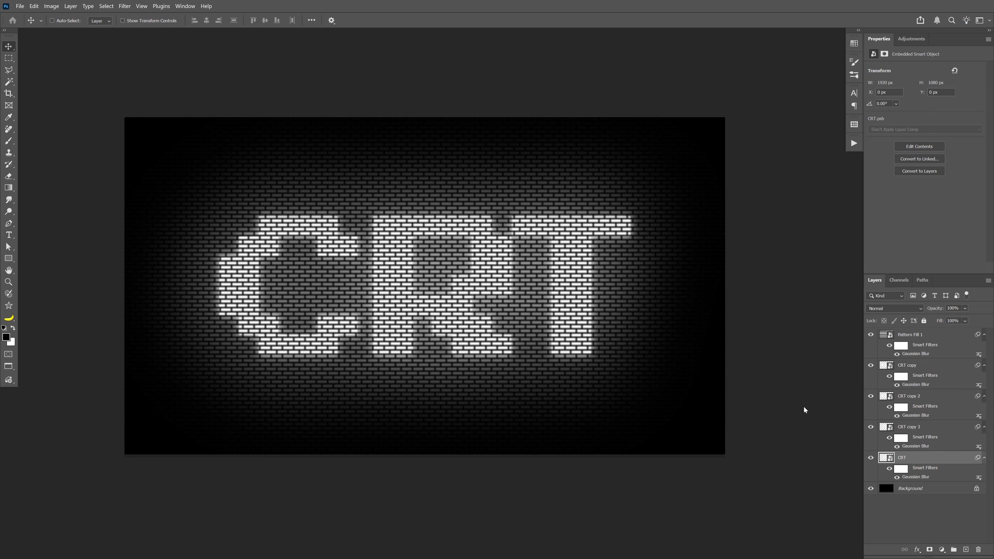
Add a Gradient Map above CRT copy with a bright green stop near the right end.
left_click(918, 368)
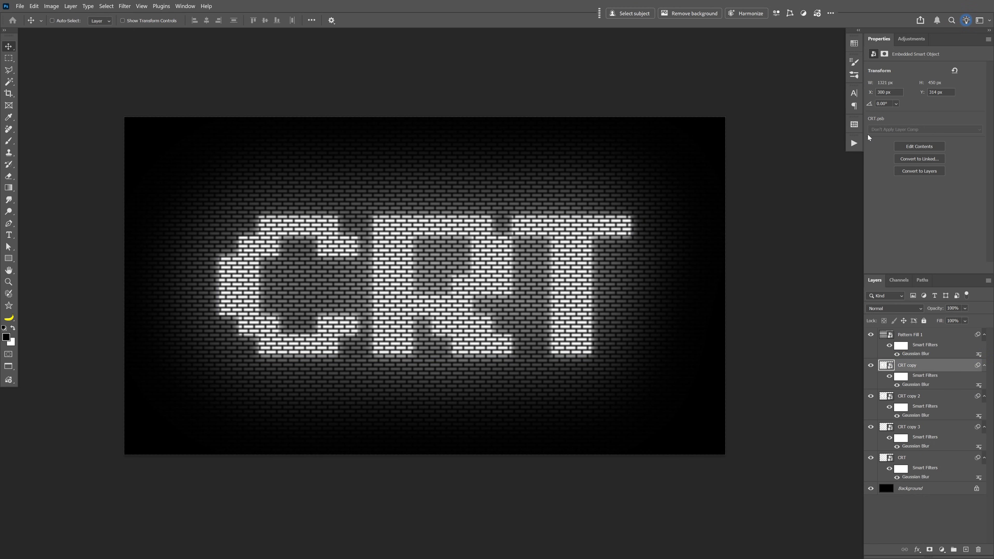
left_click(920, 40)
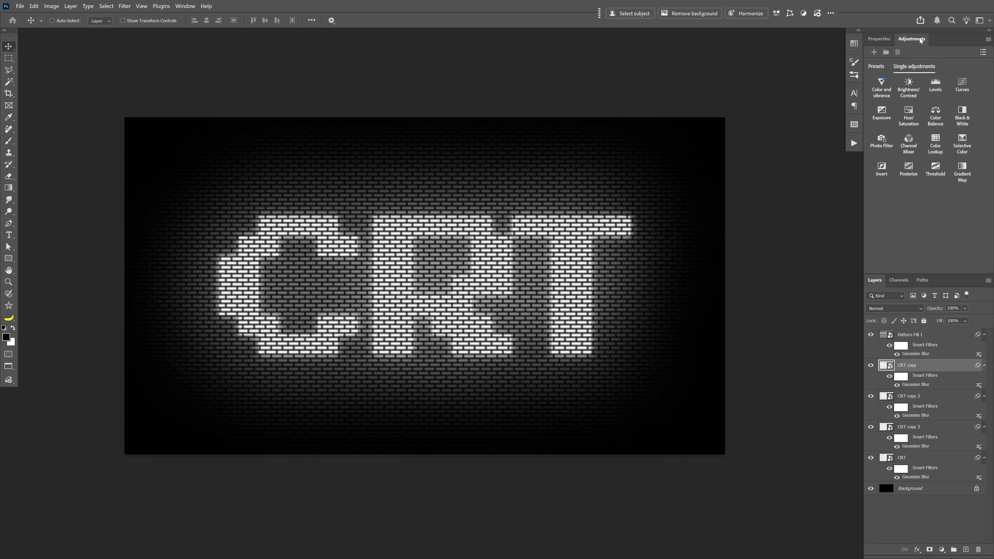
left_click(962, 168)
left_click(915, 75)
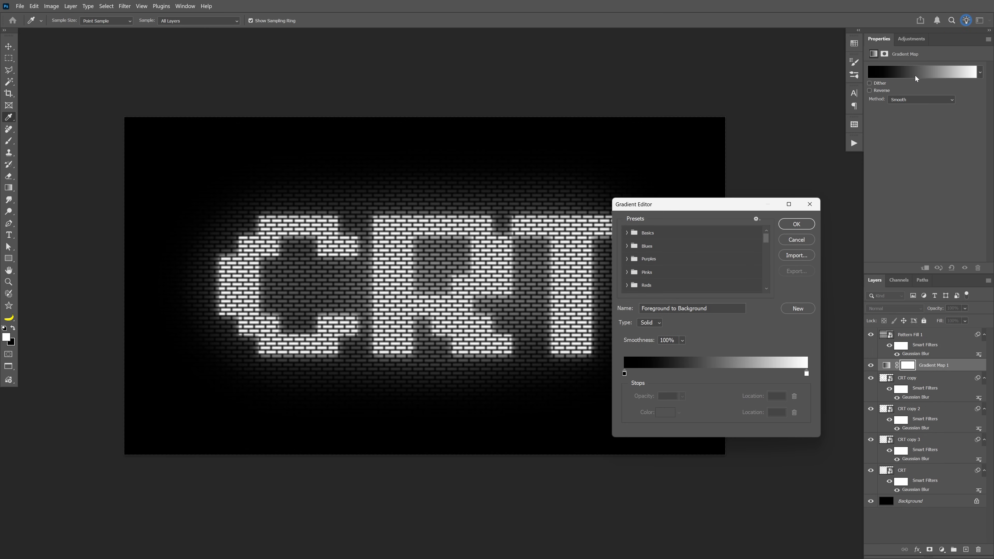
left_click(792, 374)
left_click(665, 413)
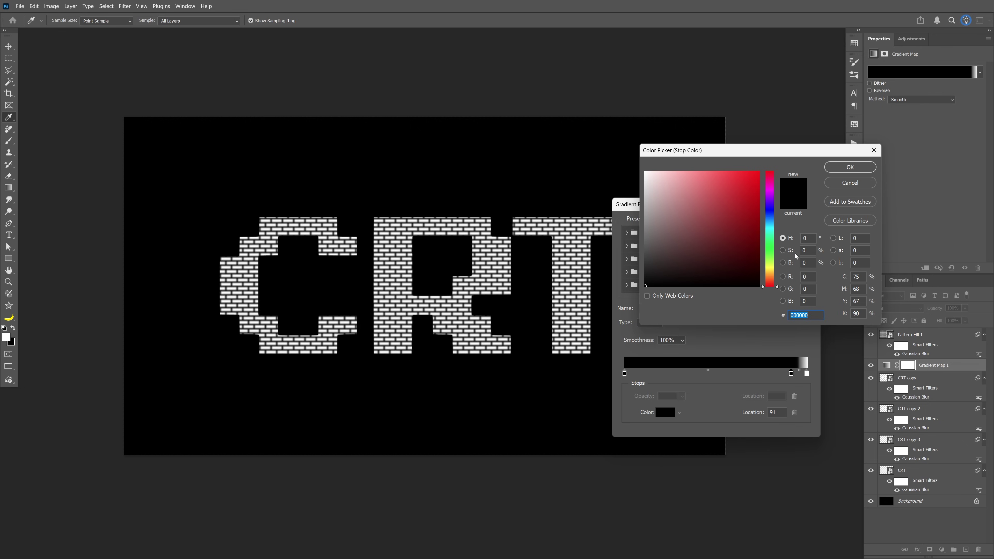
left_click(773, 247)
left_click(753, 262)
key("Return")
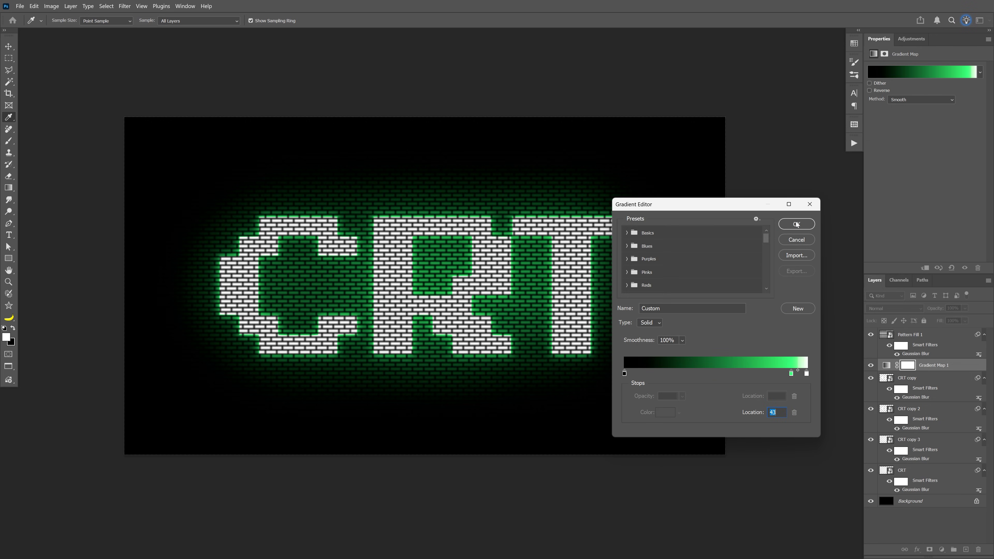
left_click(797, 224)
Fit the canvas in view and set Pattern Fill 1 to Multiply blending.
key("v")
key("ctrl+0")
left_click(926, 336)
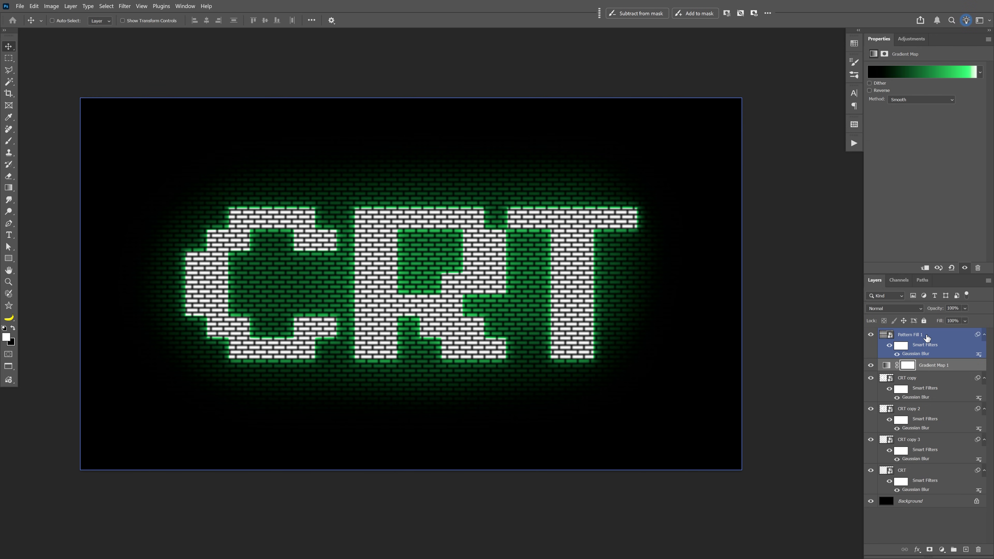
key("shift+alt+m")
Add a Curves adjustment layer on top and bend the curve into a contrast-boosting S-shape.
key("d")
left_click(927, 39)
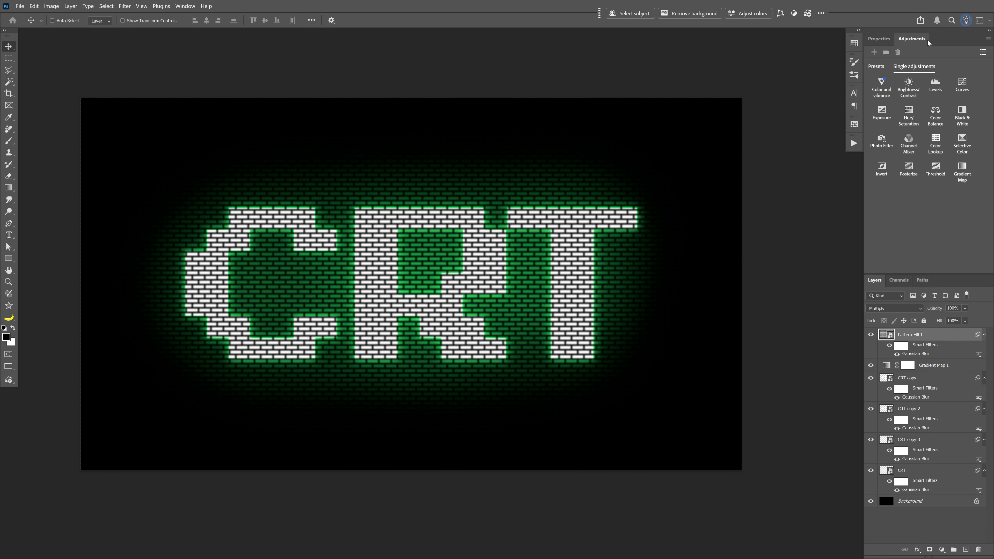
left_click(962, 84)
left_click_drag(951, 119, 922, 153)
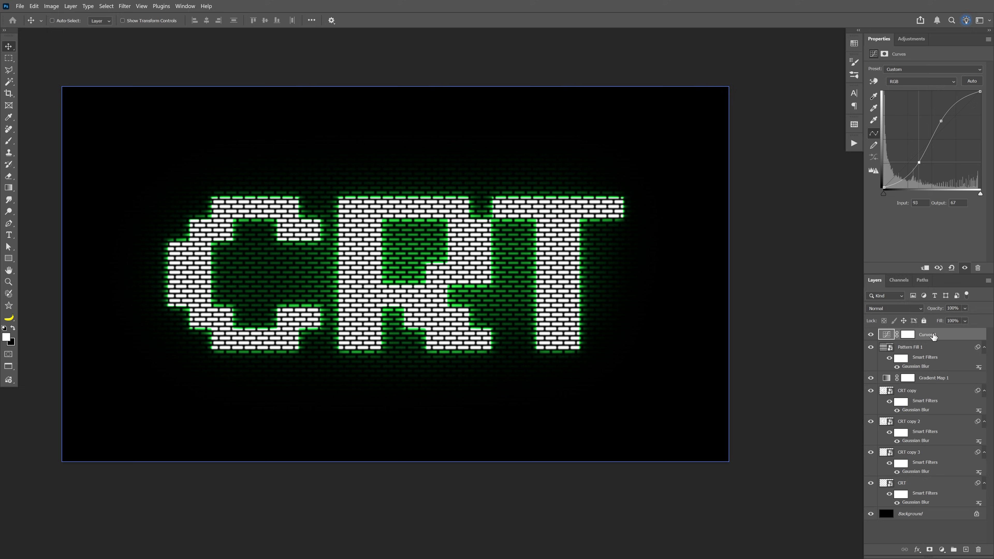
left_click(942, 549)
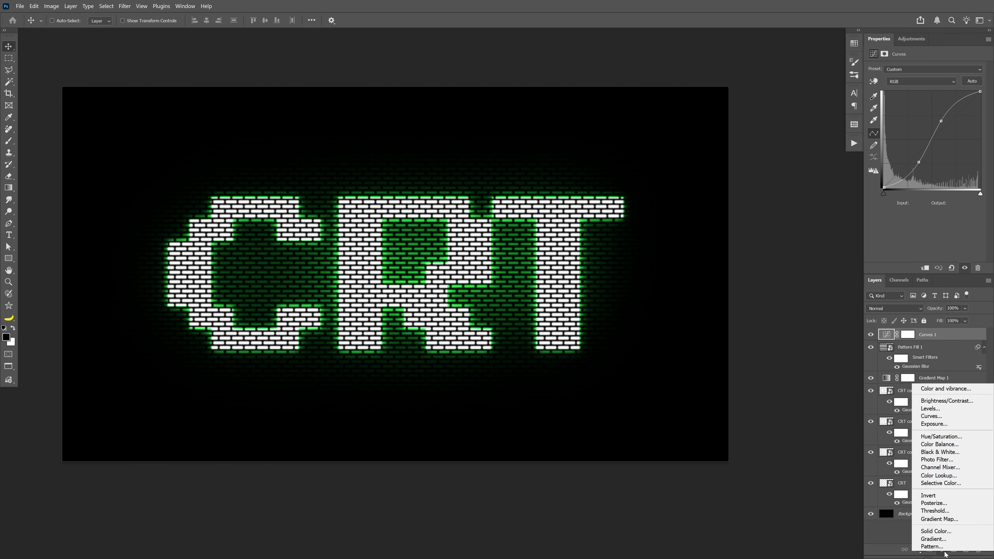
Add a black Color Fill smart object with 35% Add Noise, blended in Screen mode at 62%.
left_click(945, 531)
key("Return")
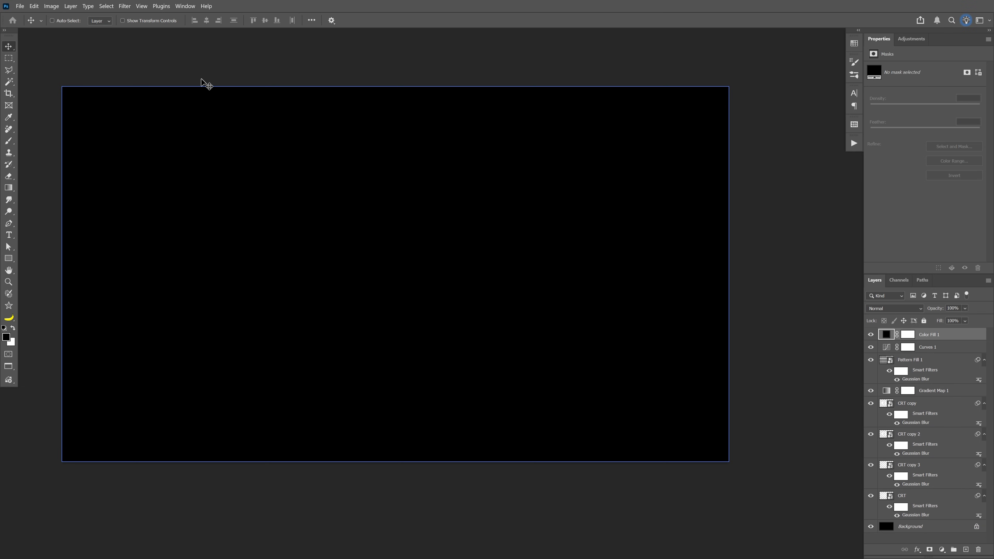
left_click(127, 6)
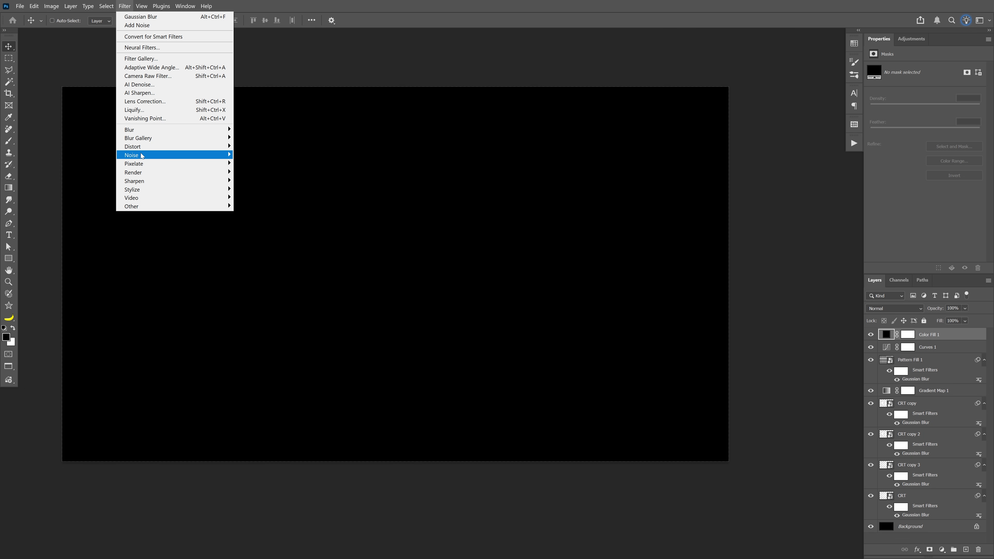
mouse_move(221, 155)
left_click(255, 155)
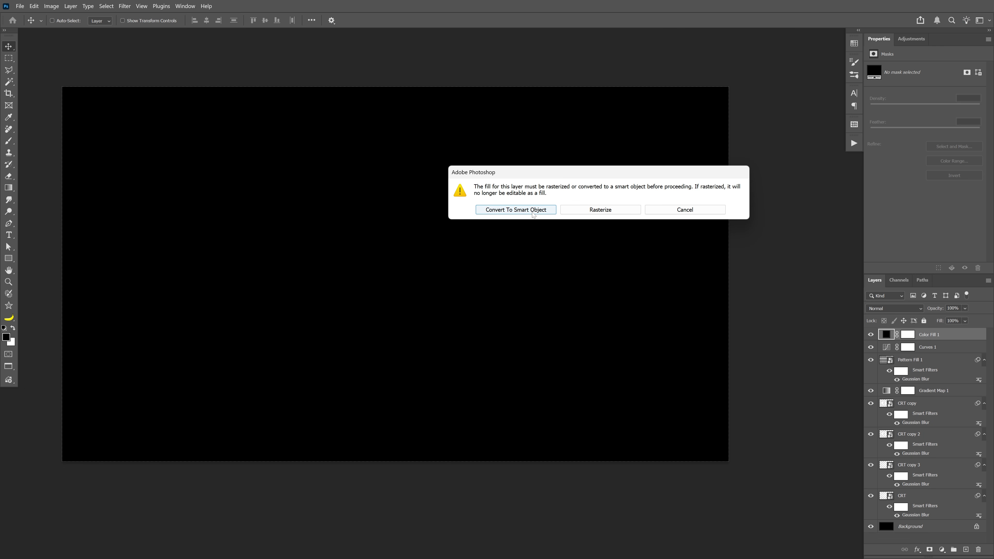
left_click(516, 210)
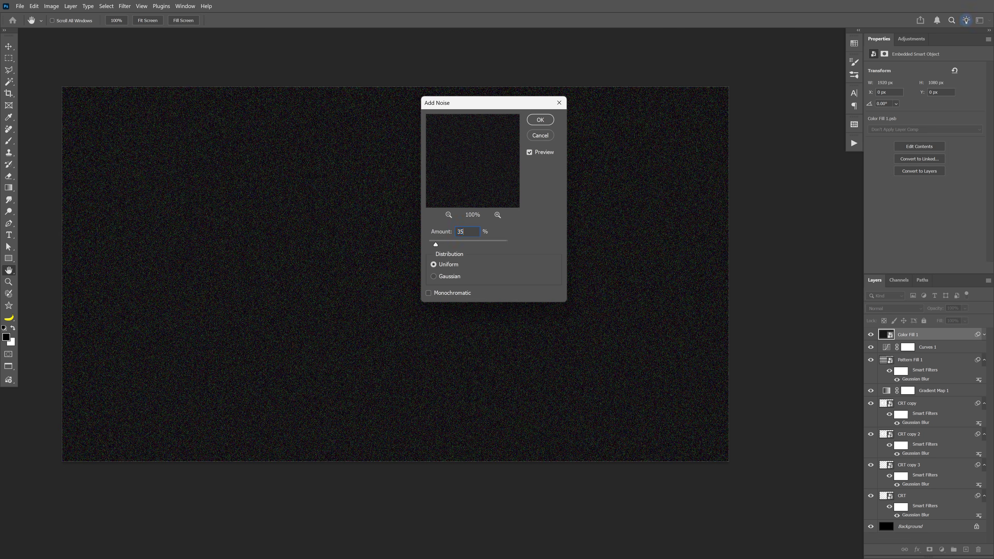
left_click(540, 119)
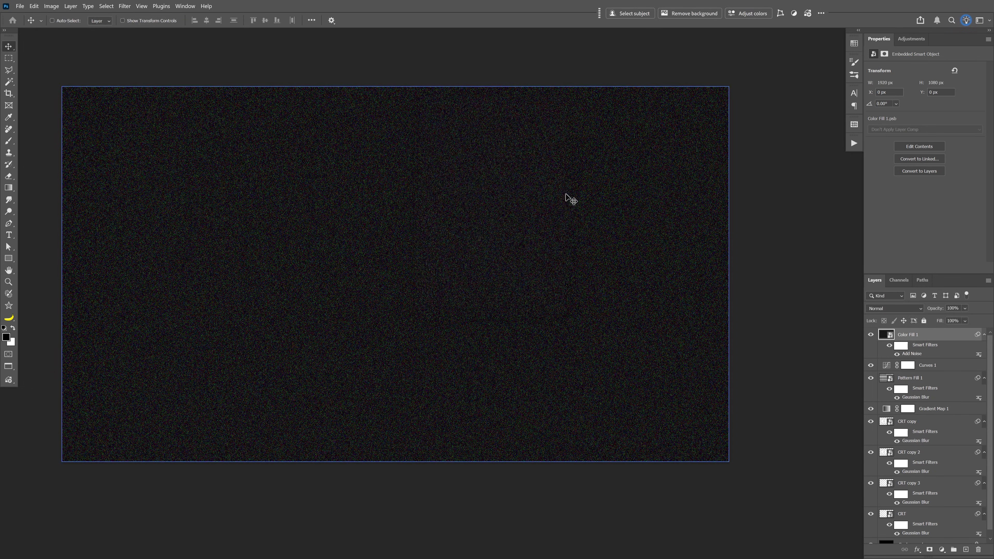
left_click(893, 308)
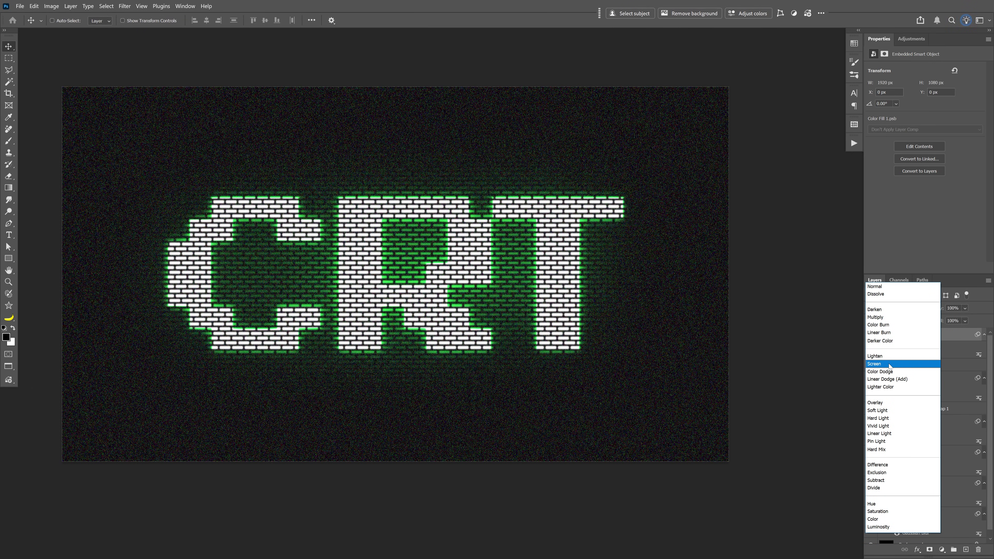
left_click(890, 364)
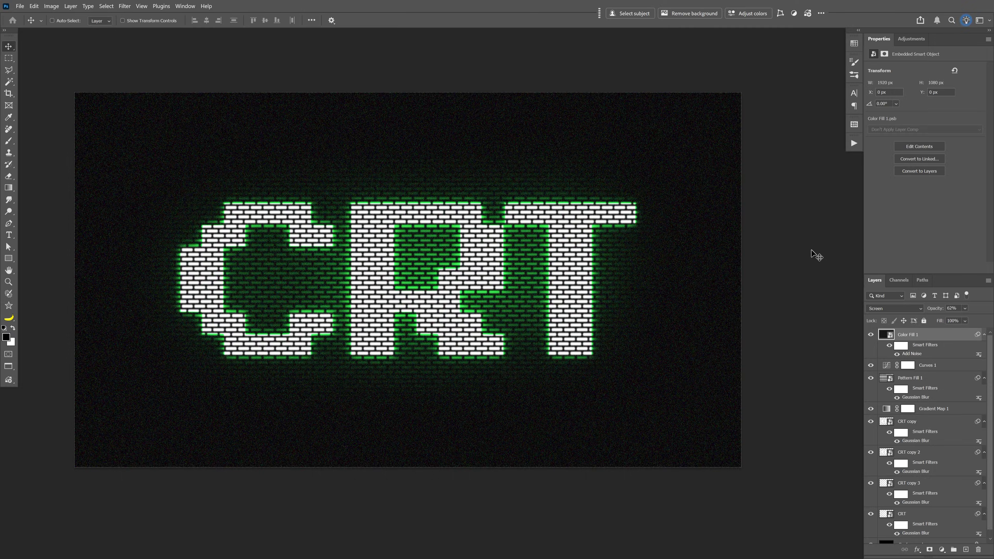